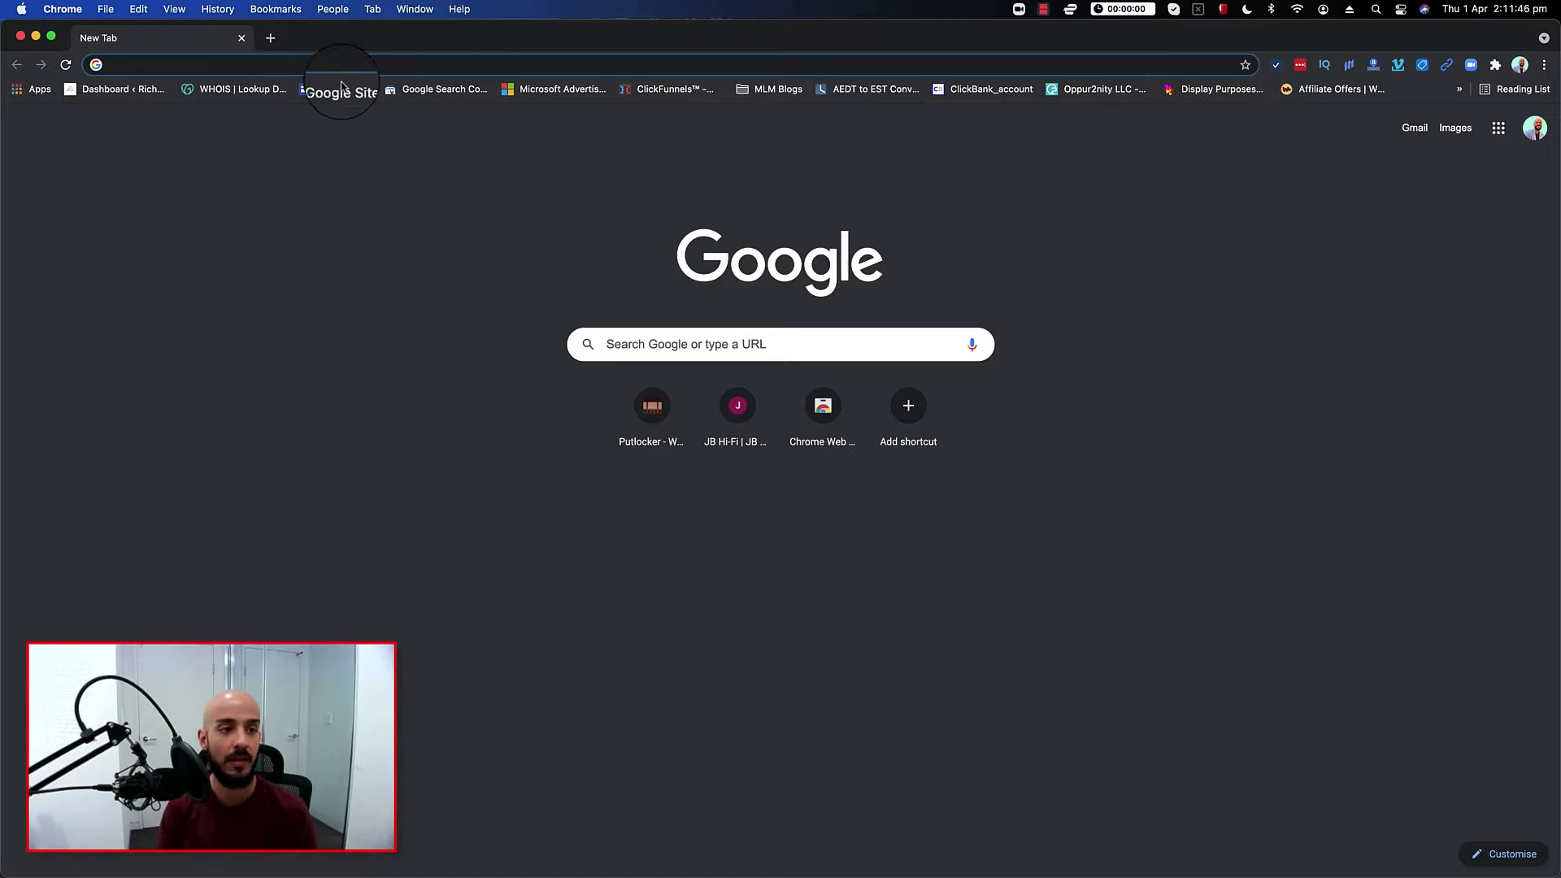
# - Load aweber.com in the new Chrome tab to reach the AWeber Account Dashboard
pyautogui.click(266, 66)
pyautogui.write('aweber.com')
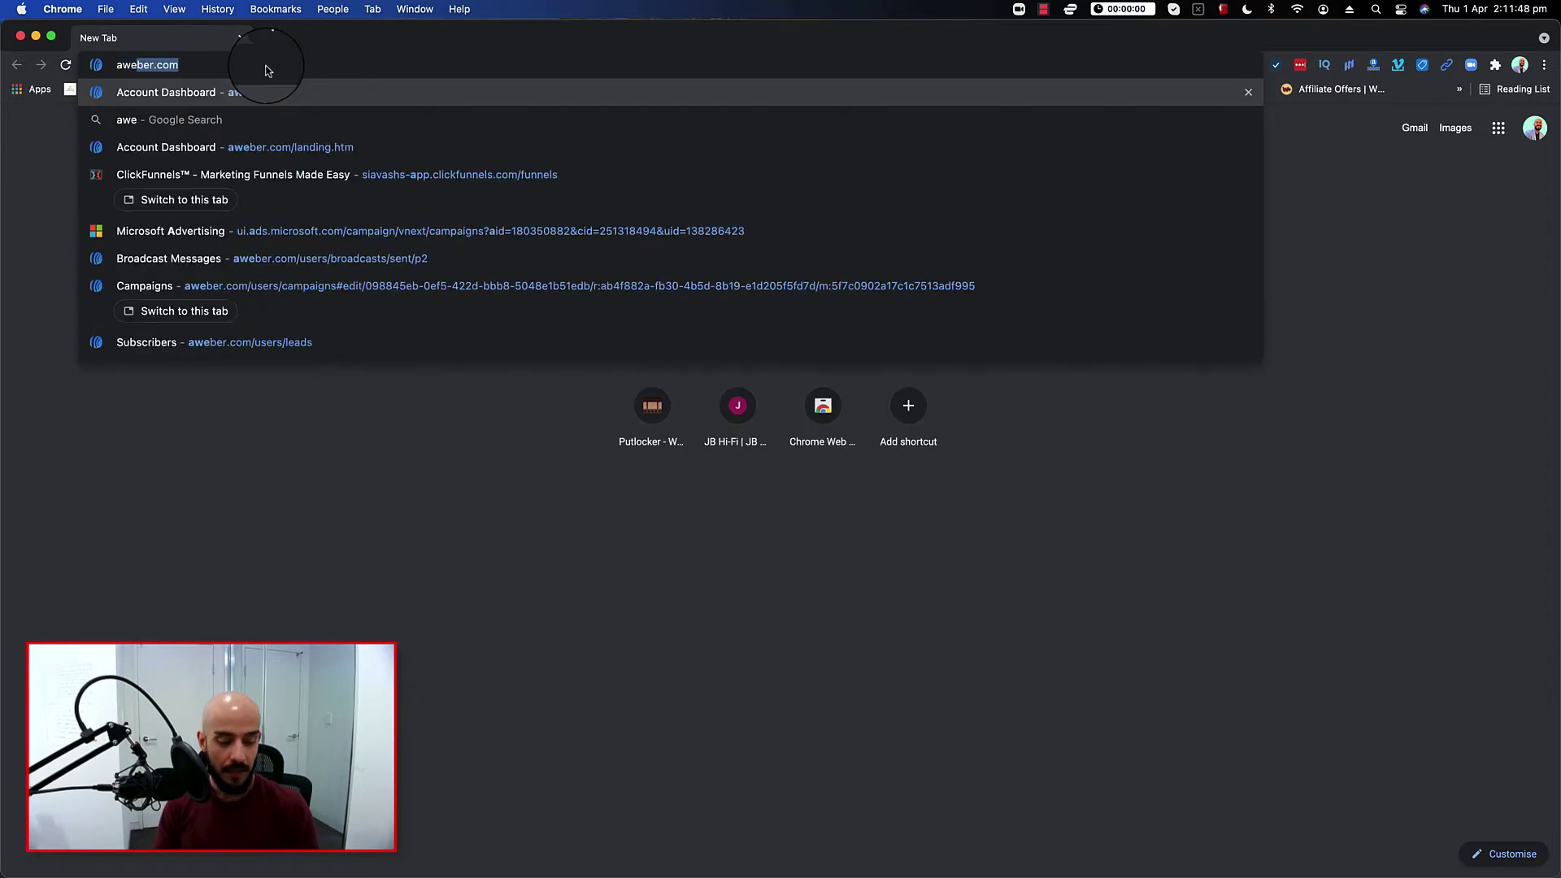
pyautogui.press('Return')
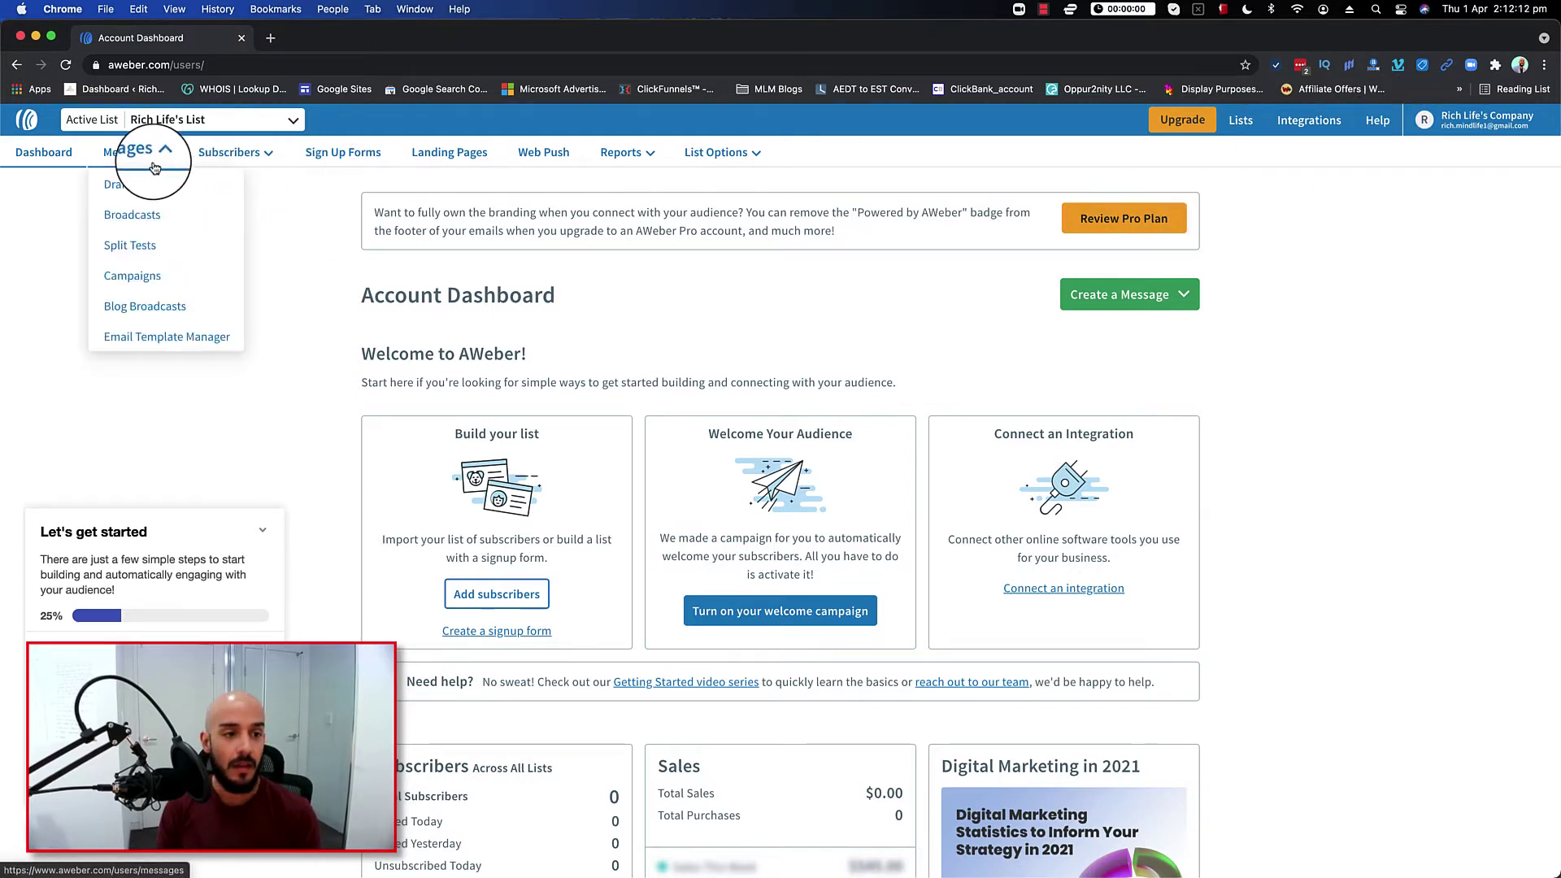
# - Show the Subscribers and Messages menus in AWeber's top navigation
pyautogui.moveTo(272, 171)
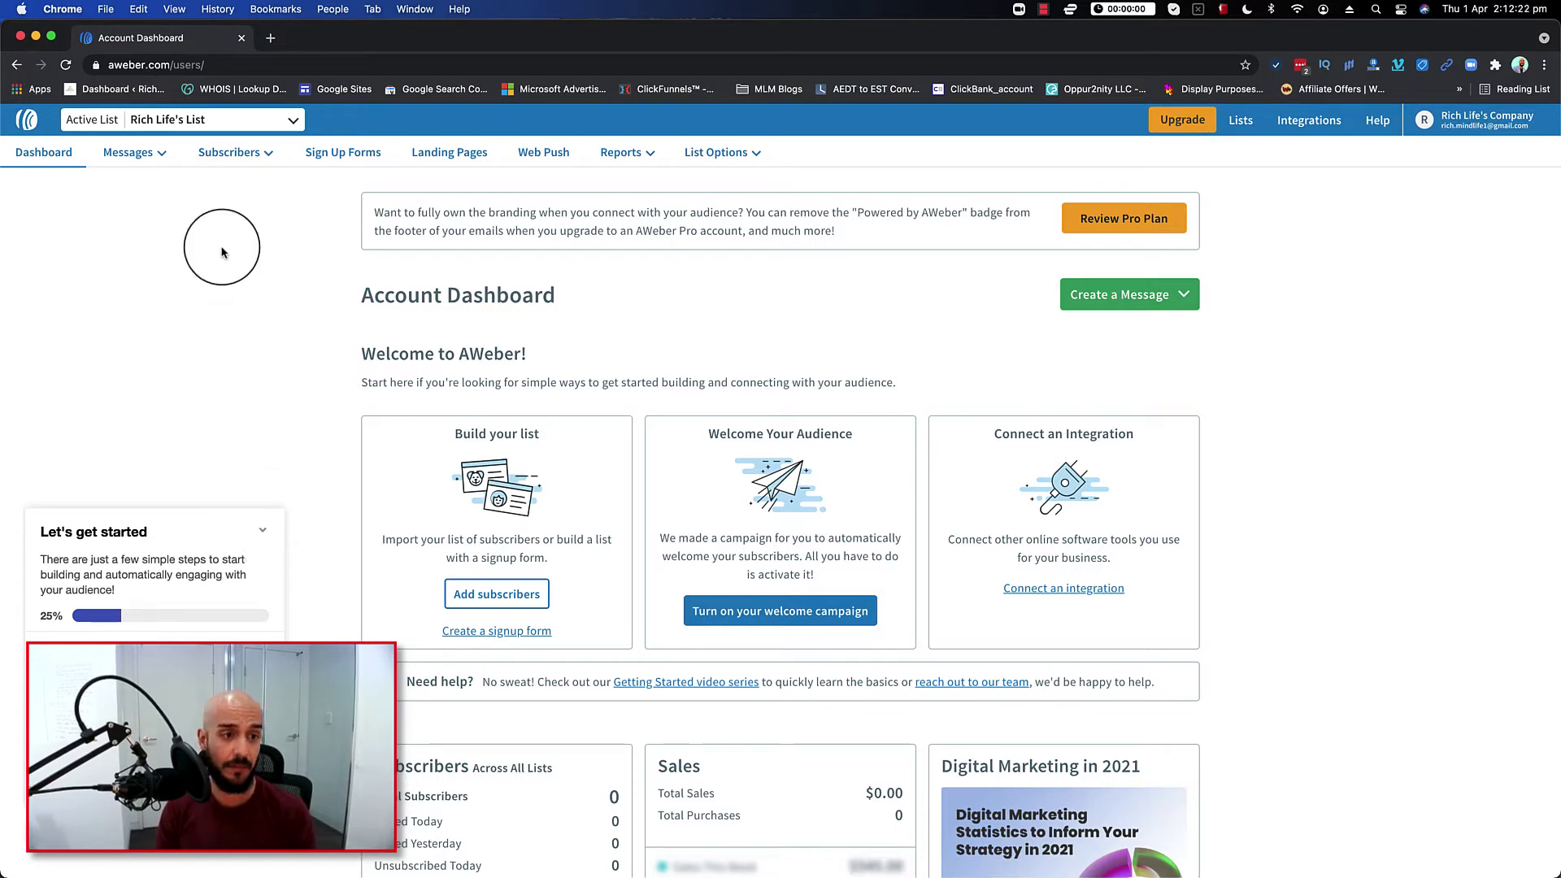
pyautogui.click(227, 166)
pyautogui.click(126, 156)
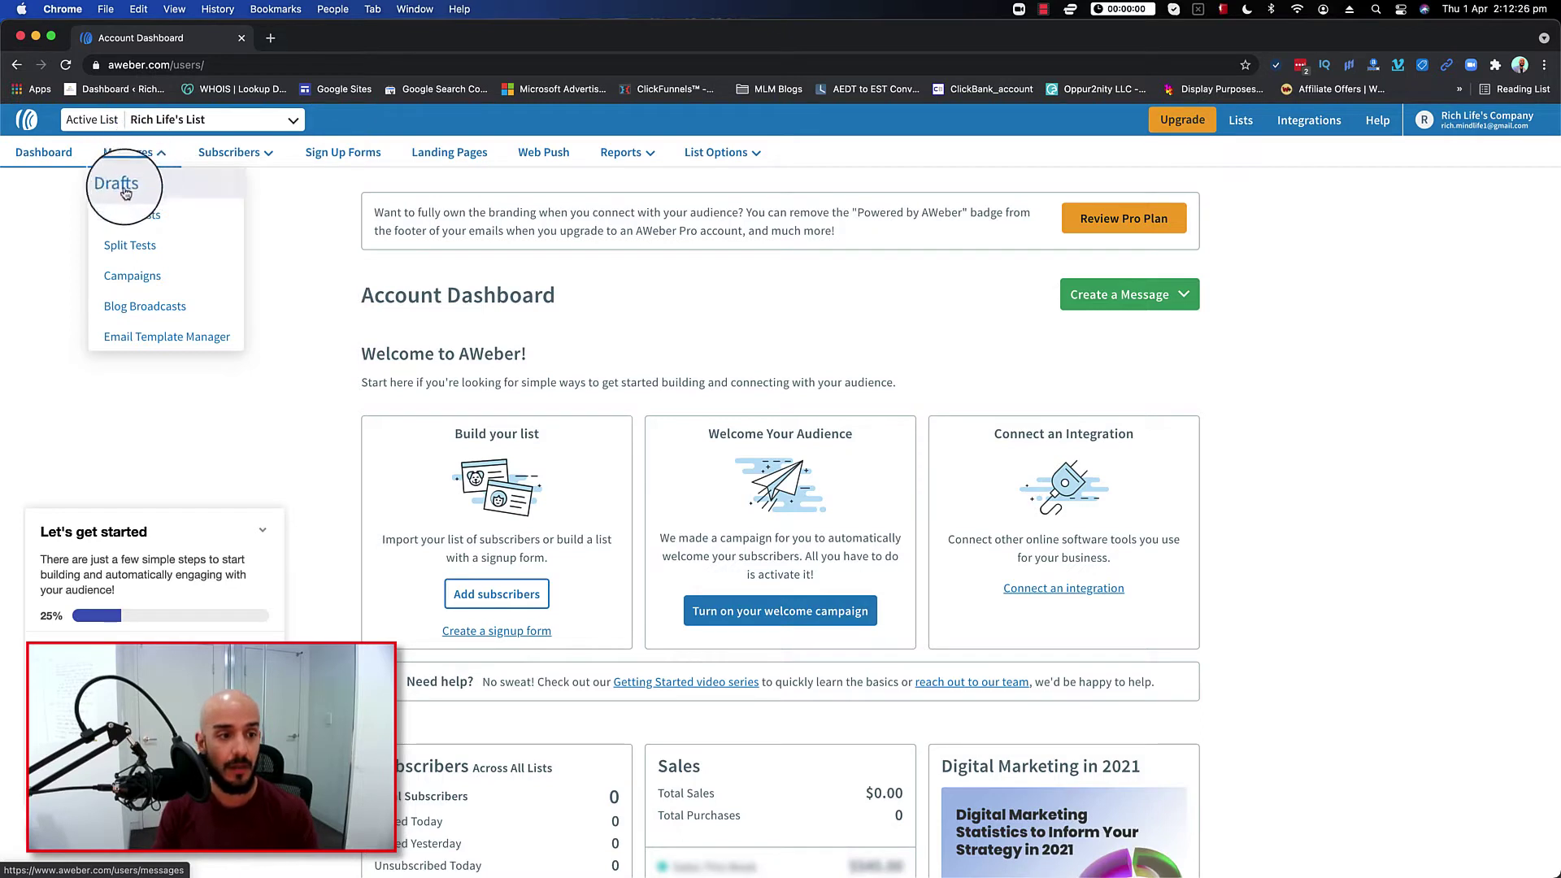
# - Go to Messages > Campaigns to list the Template Welcome Campaign
pyautogui.click(138, 284)
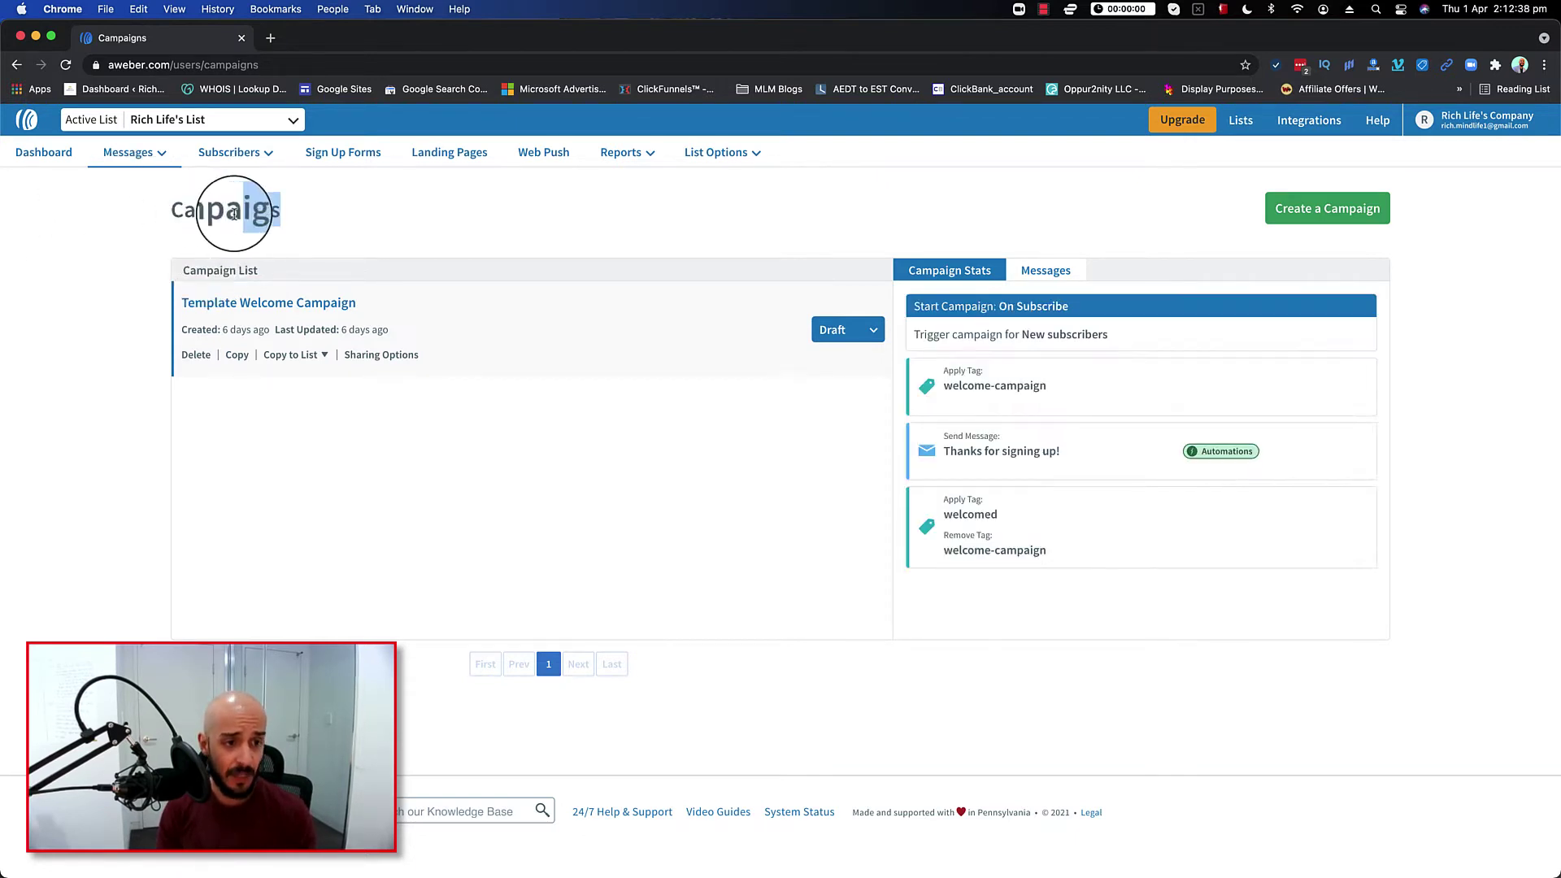
pyautogui.moveTo(238, 210); pyautogui.dragTo(281, 210)
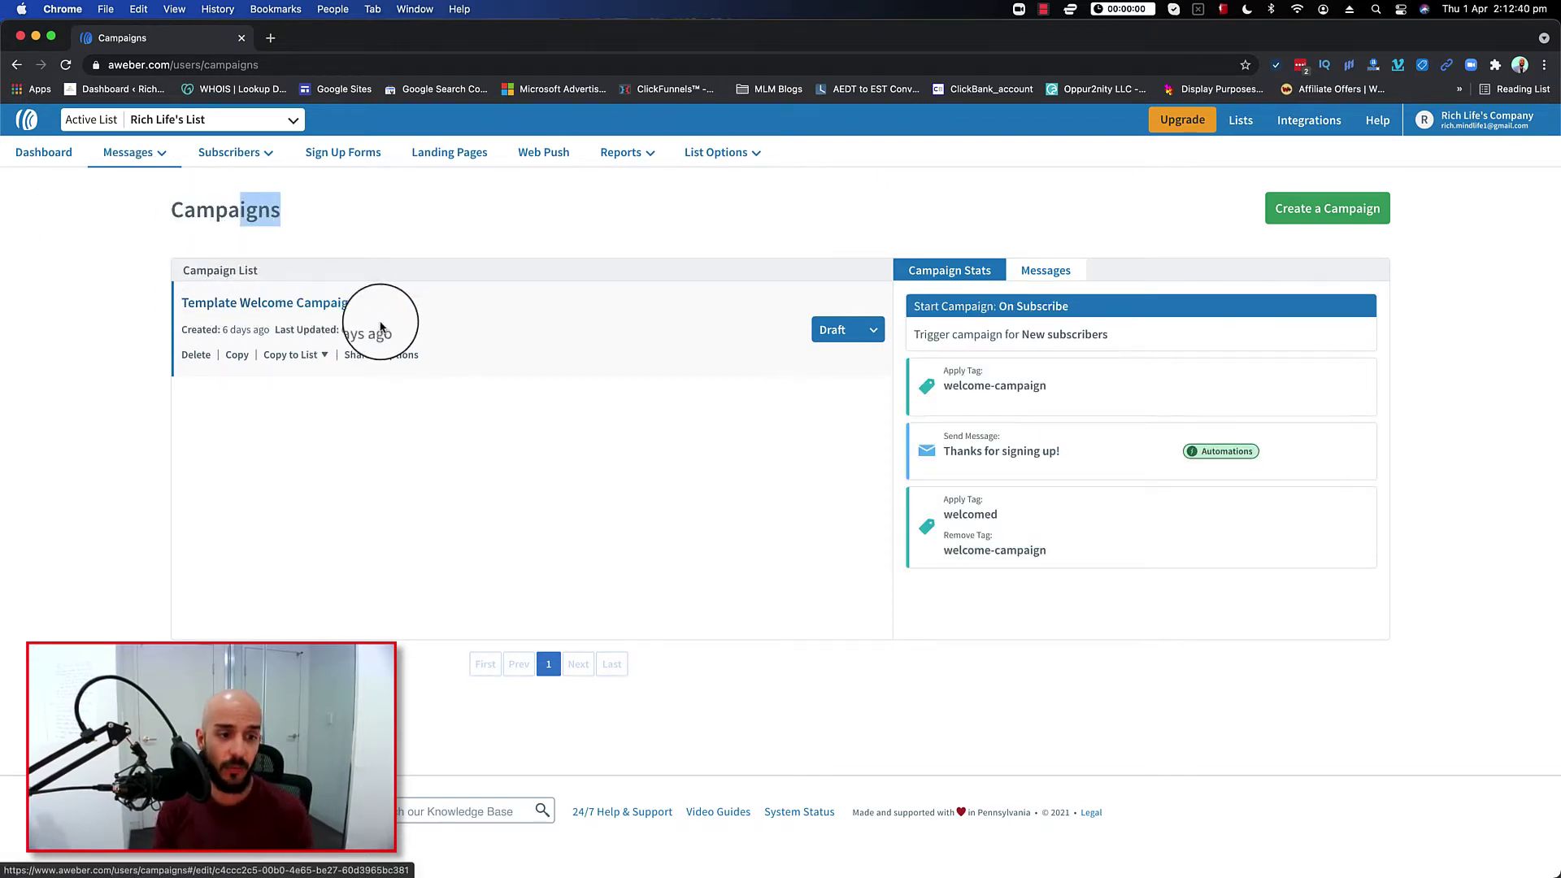
pyautogui.click(410, 267)
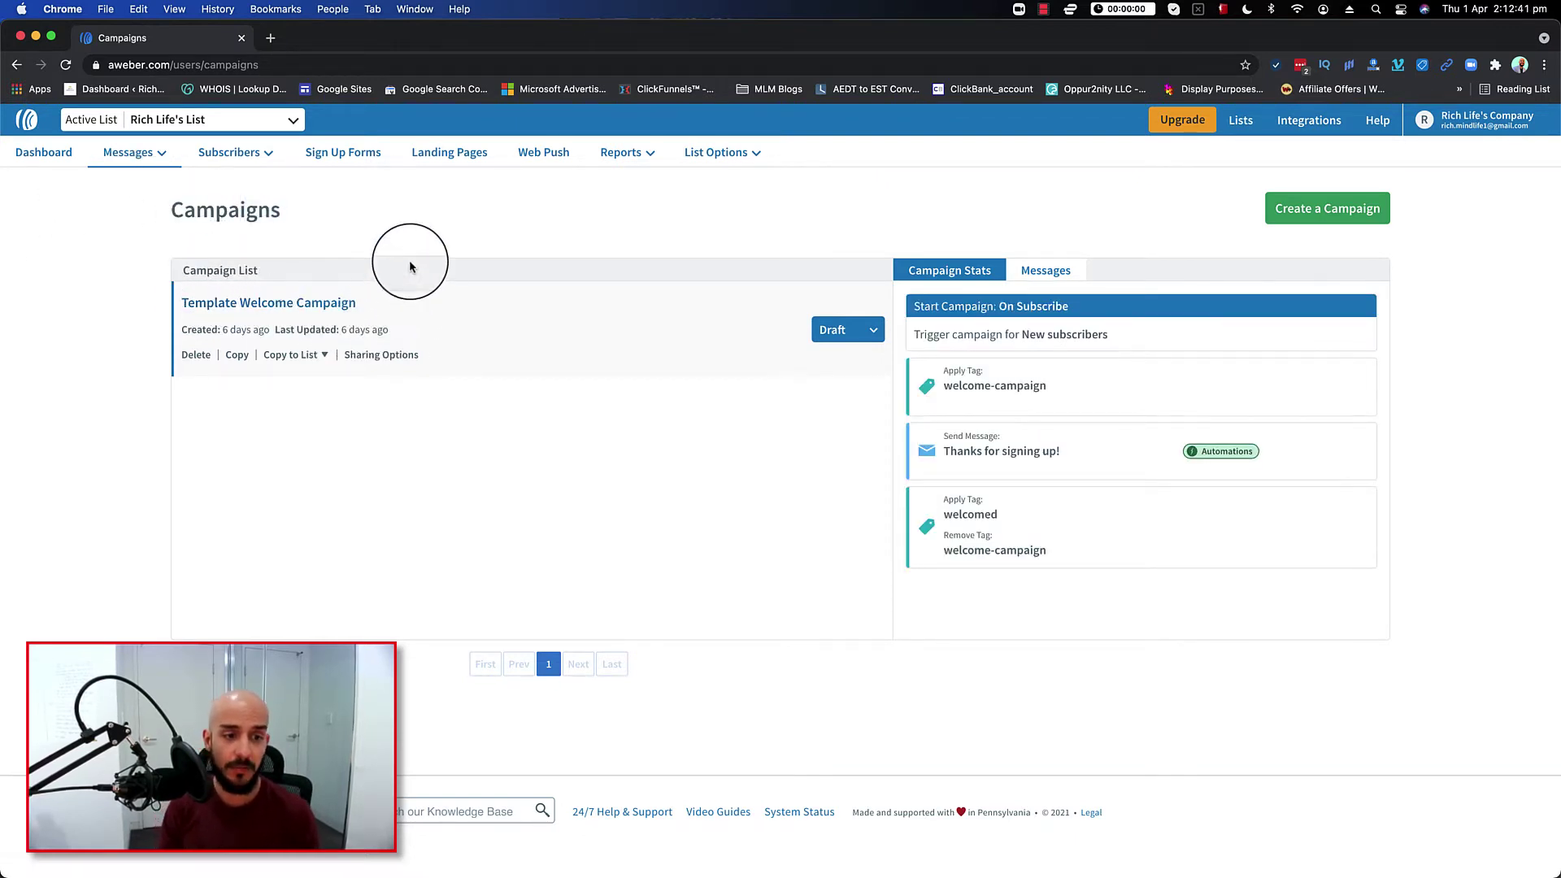
# - Start a new campaign using the Create a blank campaign option
pyautogui.click(1319, 221)
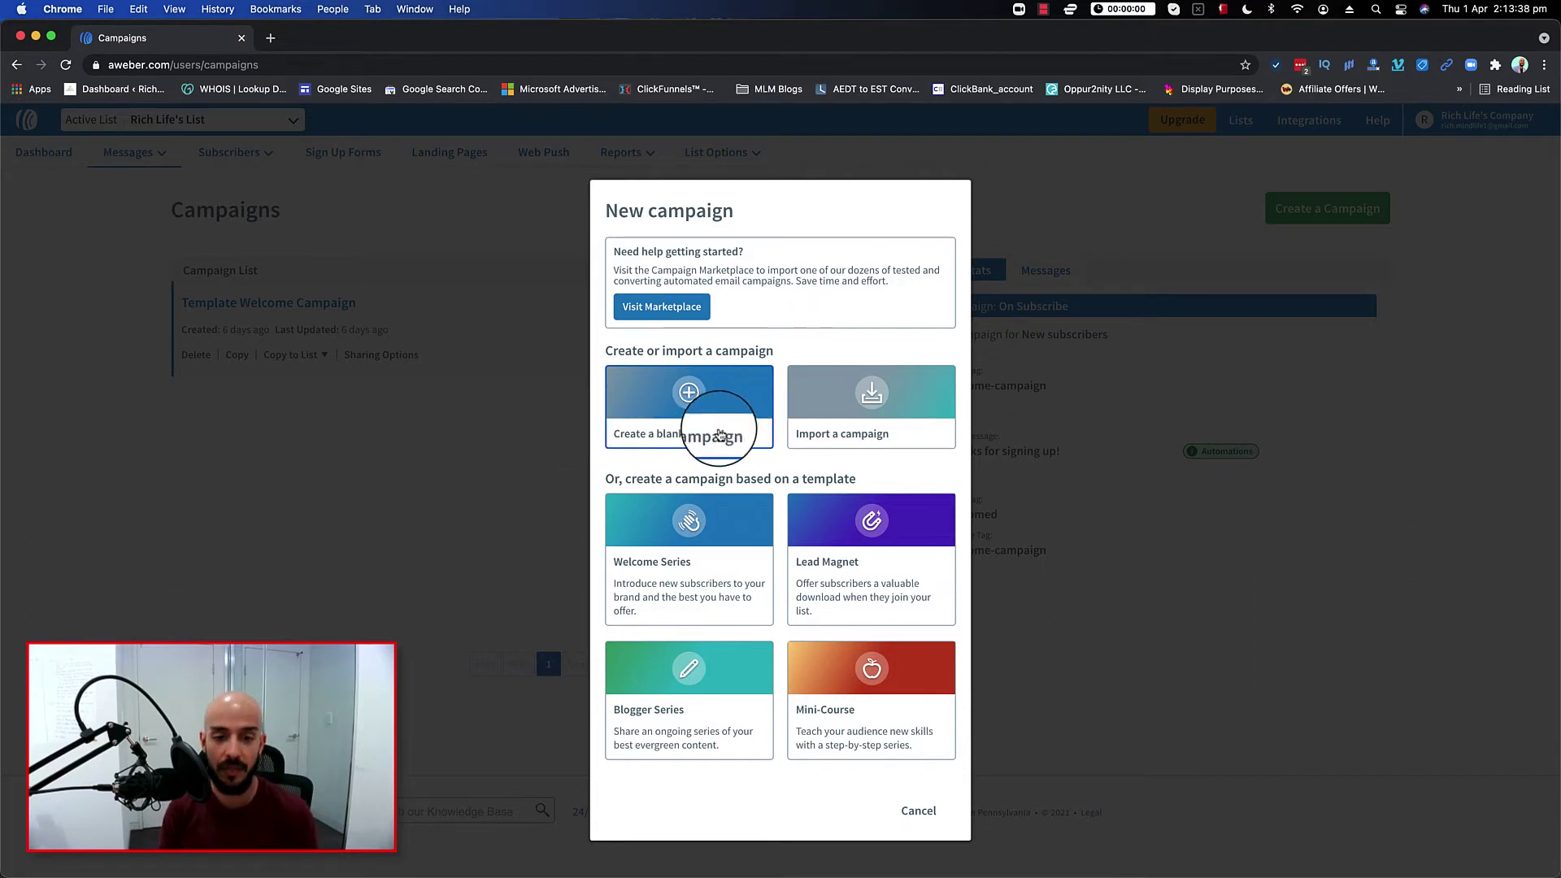
pyautogui.click(687, 405)
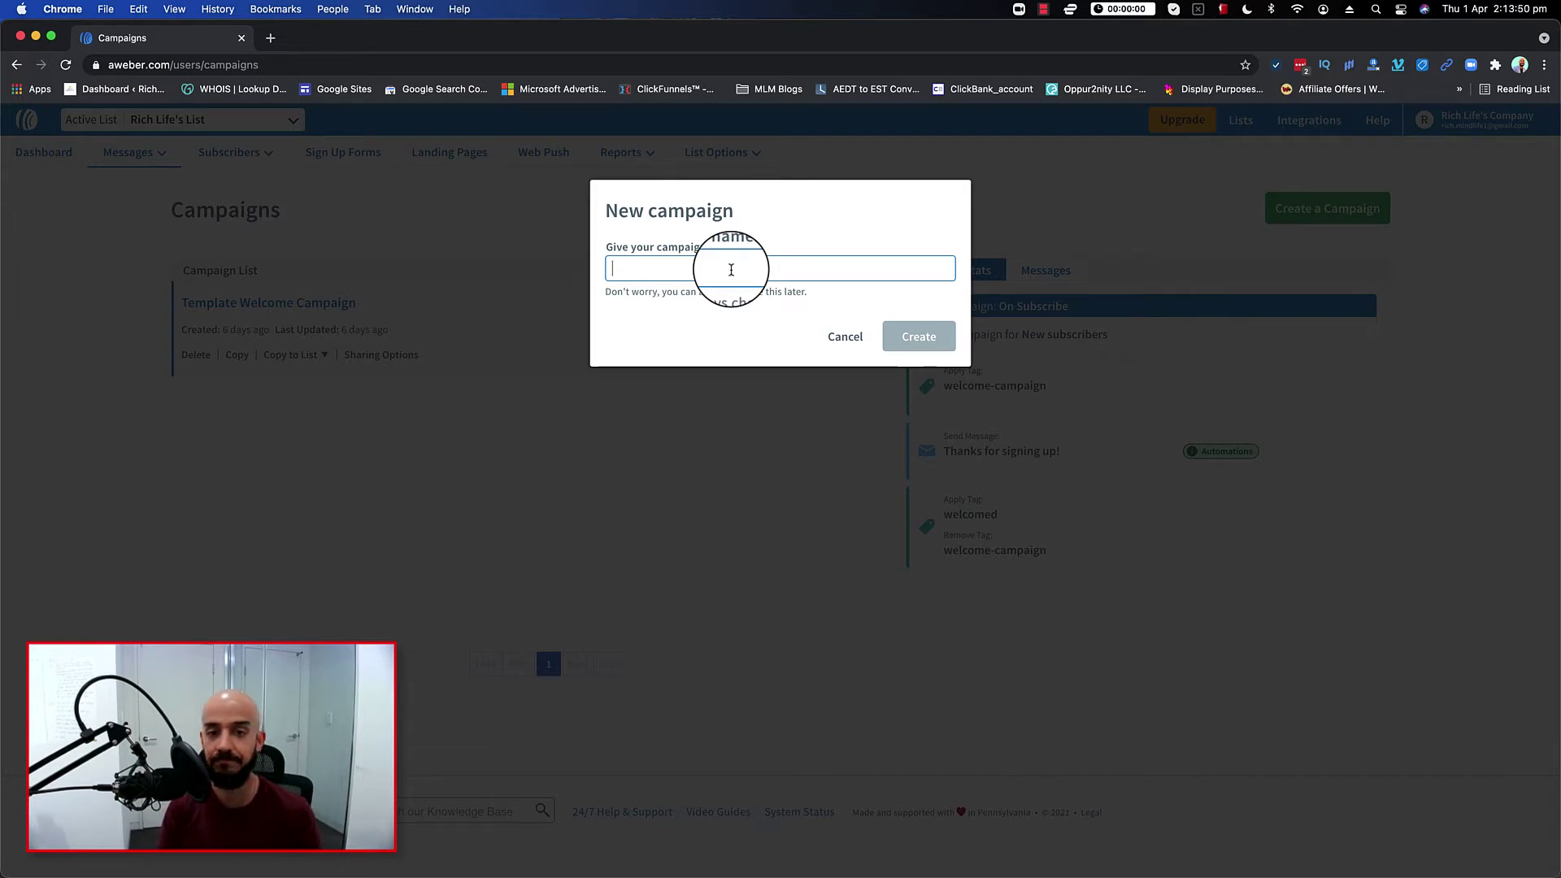
# - Enter 'ENTRE Coaching Program' as the campaign name, correcting the typos
pyautogui.write('Entr')
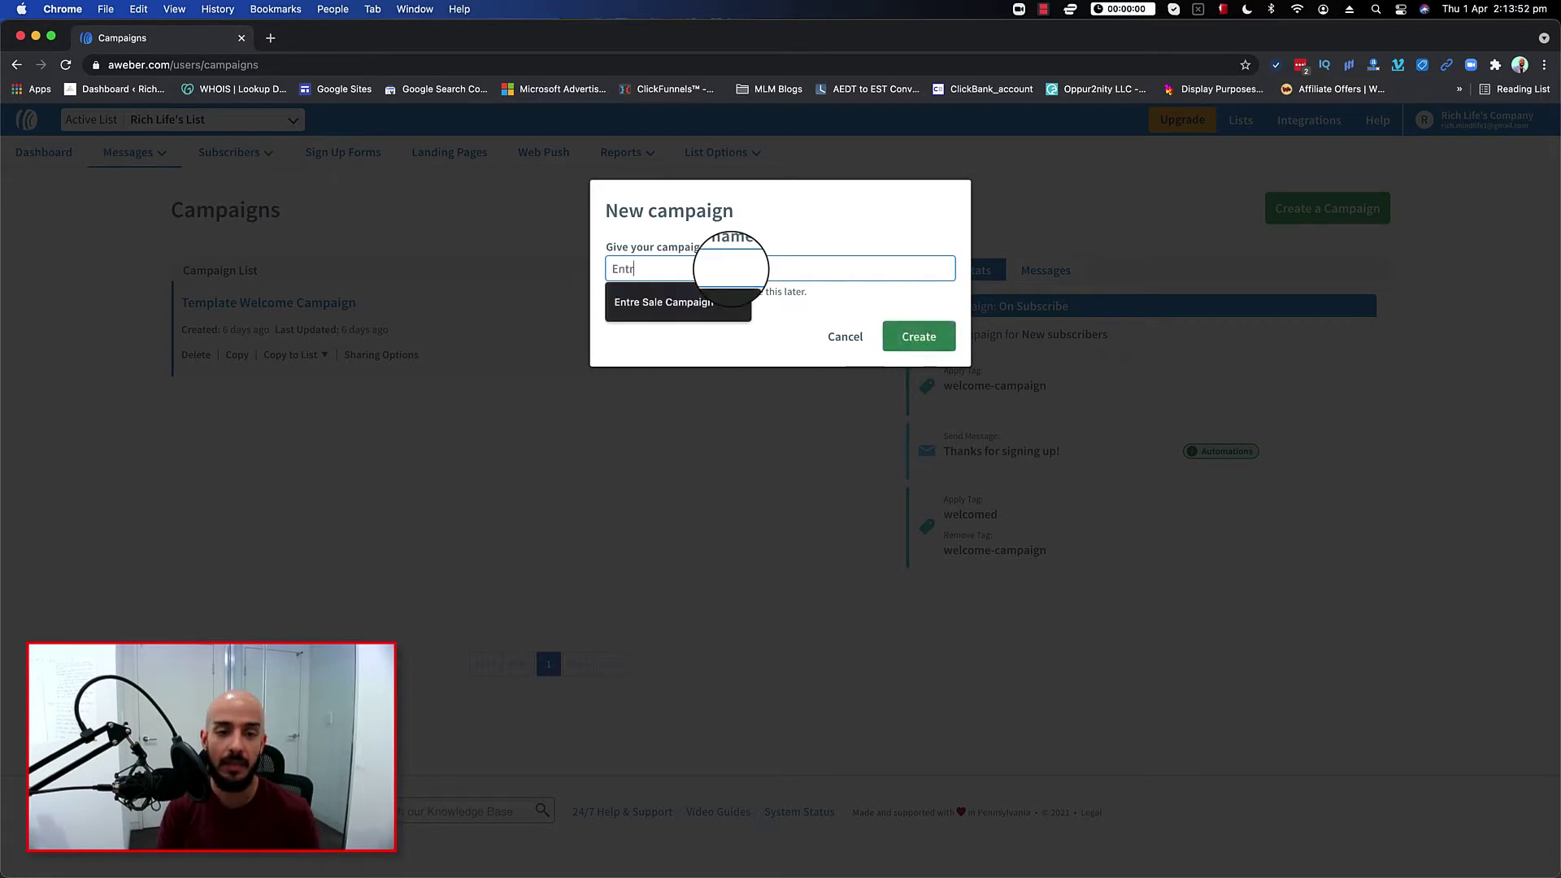
pyautogui.write('e Ebook')
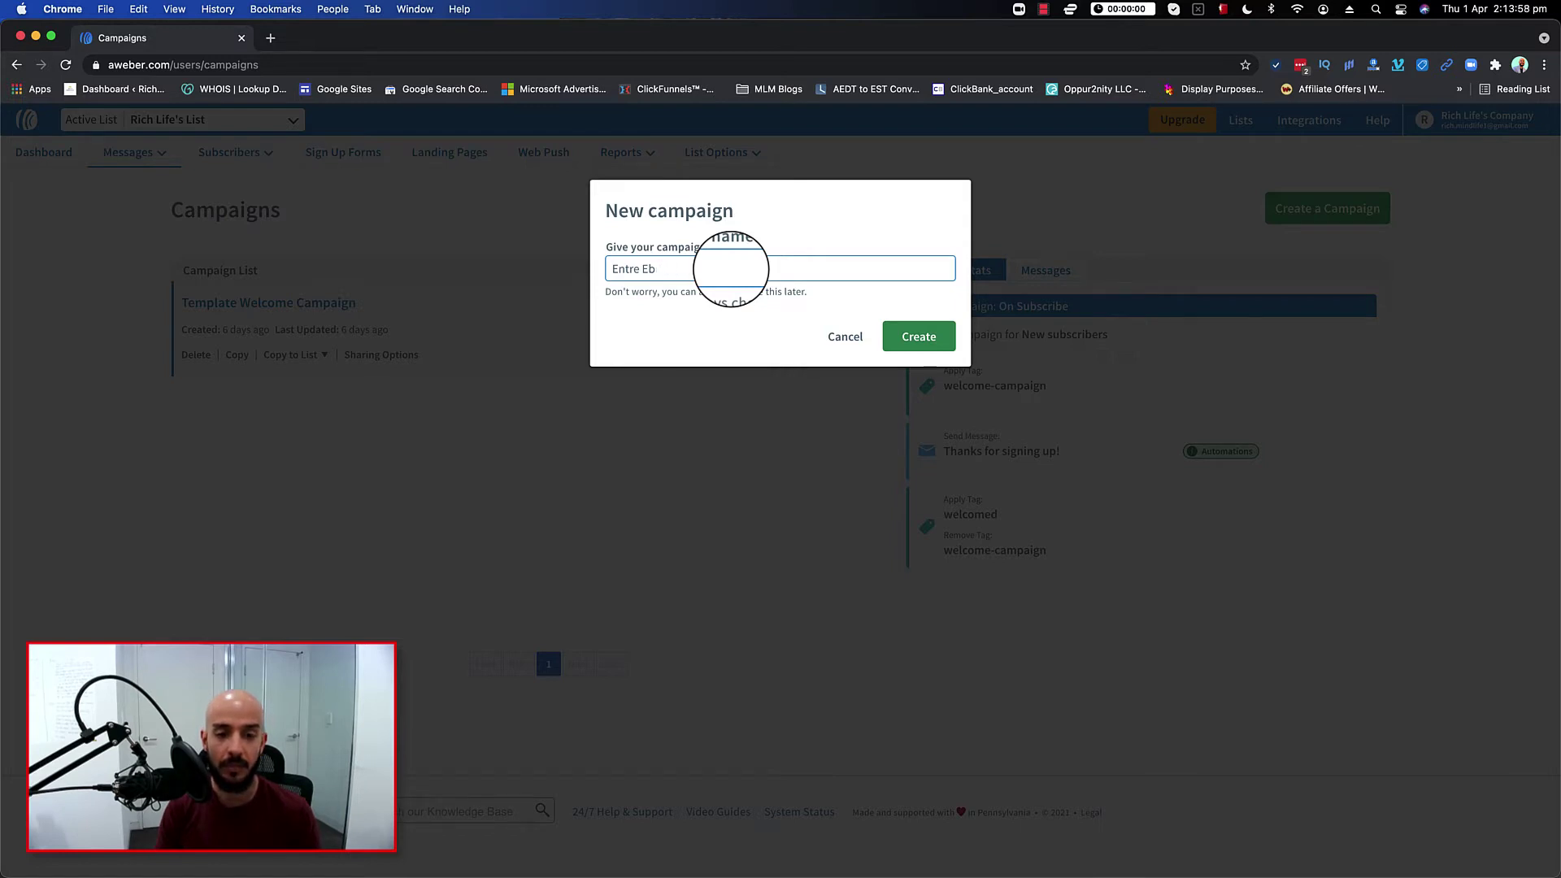
pyautogui.press('BackSpace')
pyautogui.press('BackSpace')
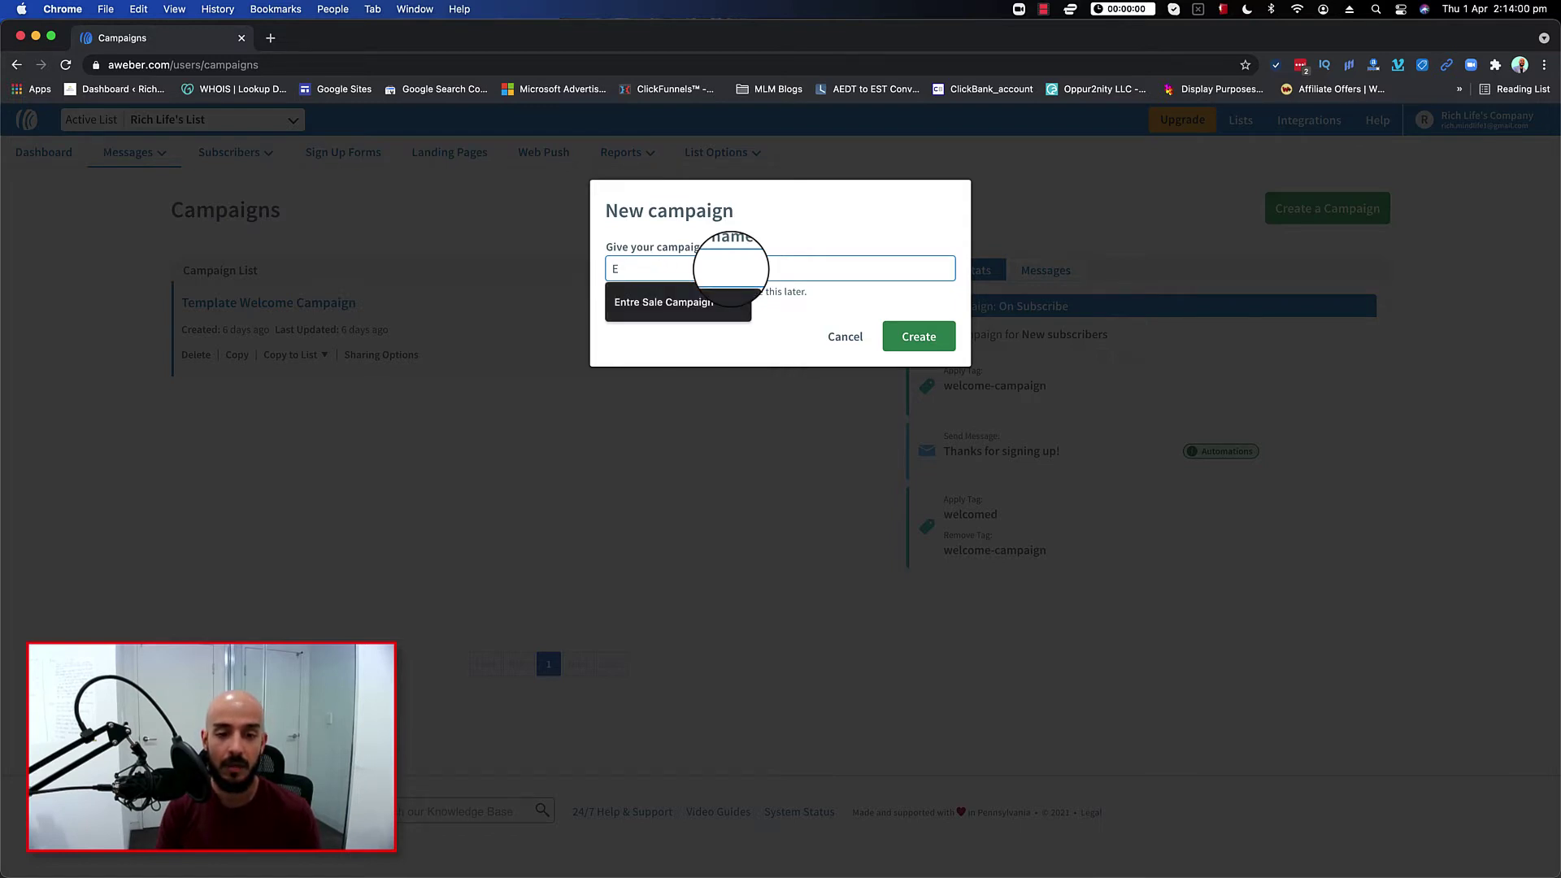
pyautogui.write('Coachi')
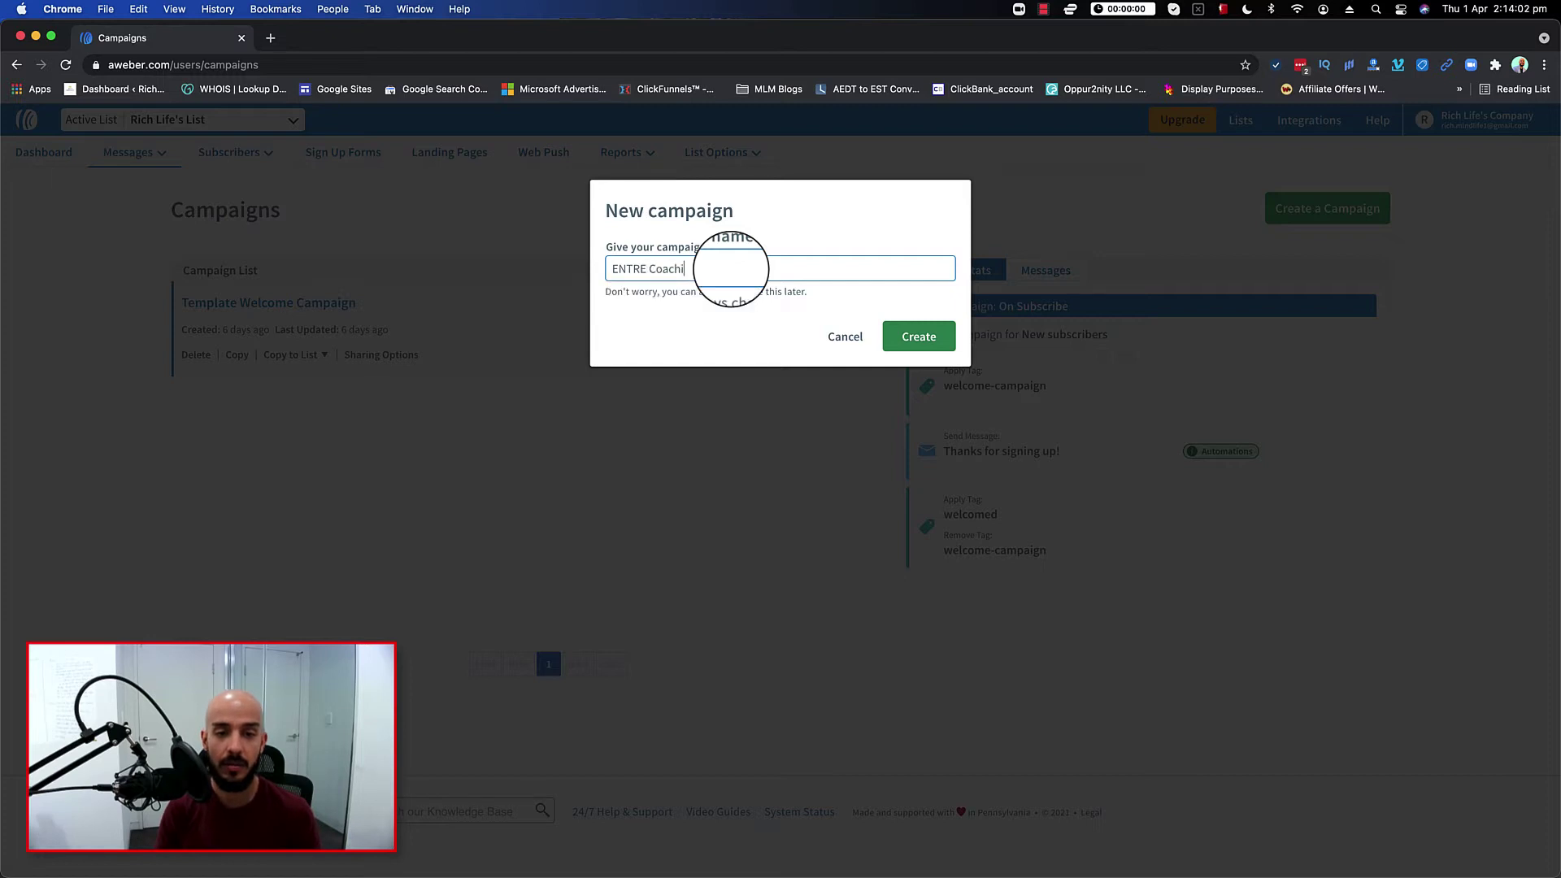
pyautogui.write('ng Program')
pyautogui.press('BackSpace')
pyautogui.press('BackSpace')
# - Complete the name 'ENTRE Coaching Program' and create the campaign
pyautogui.write('ram')
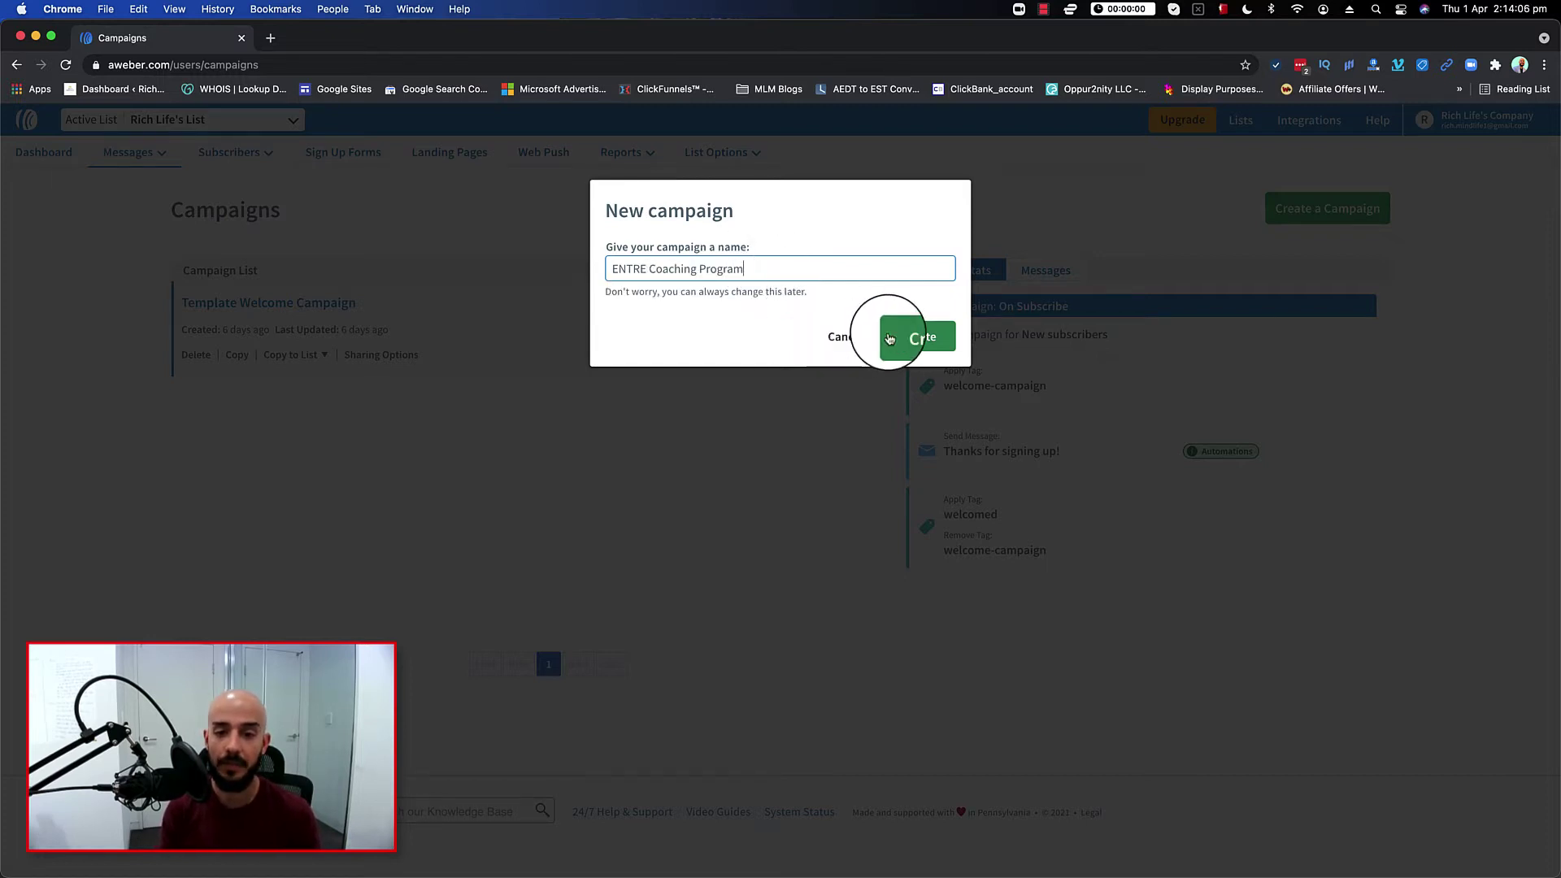
pyautogui.click(922, 337)
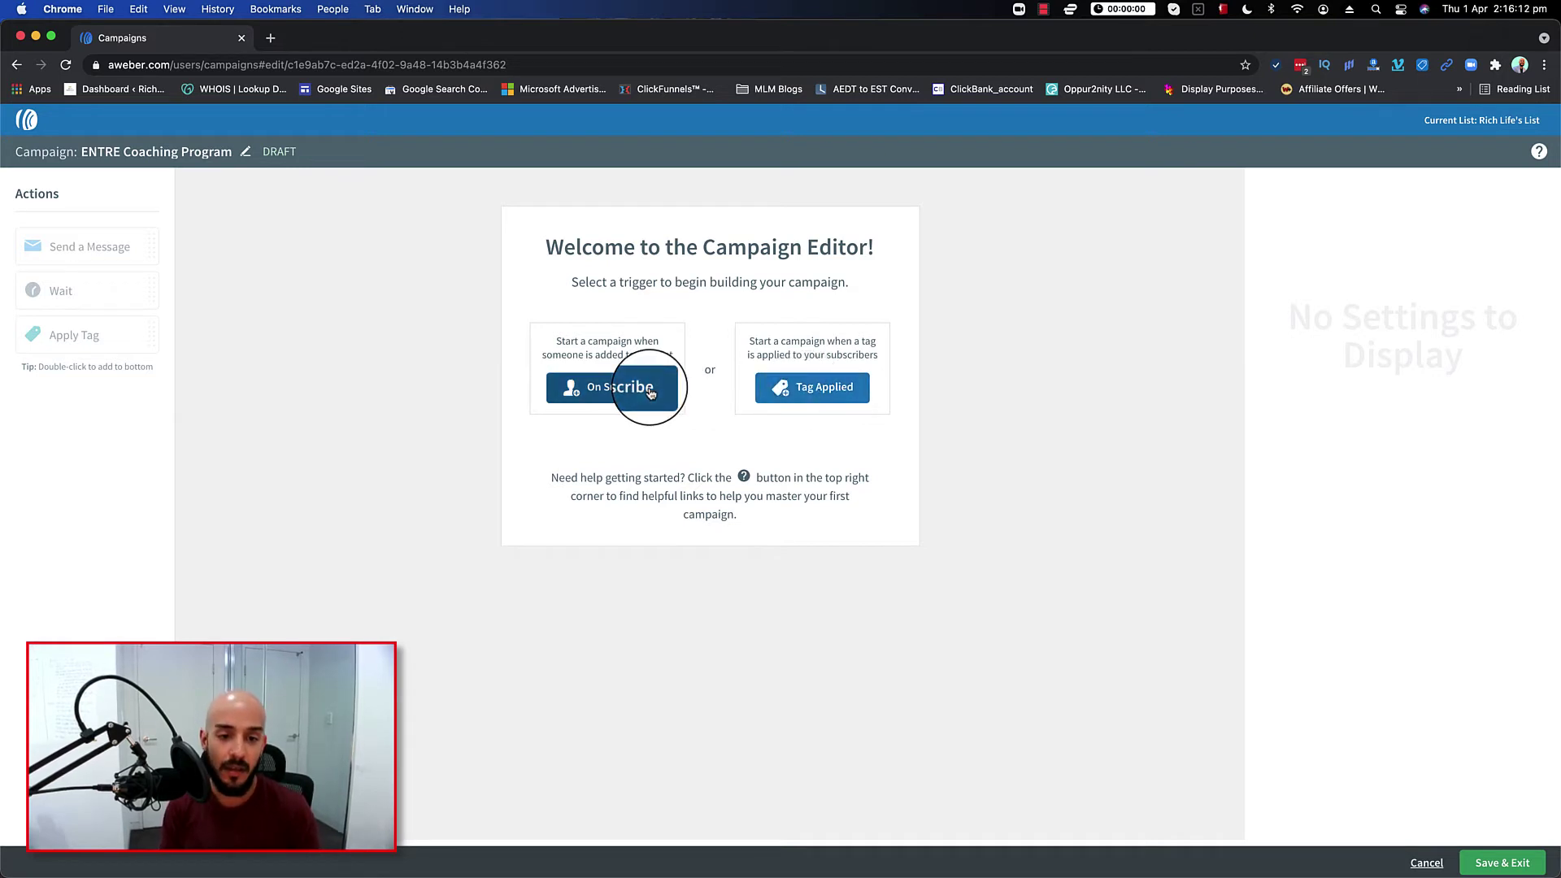
# - Set the On Subscribe trigger and add a Send a Message step beneath it
pyautogui.click(602, 388)
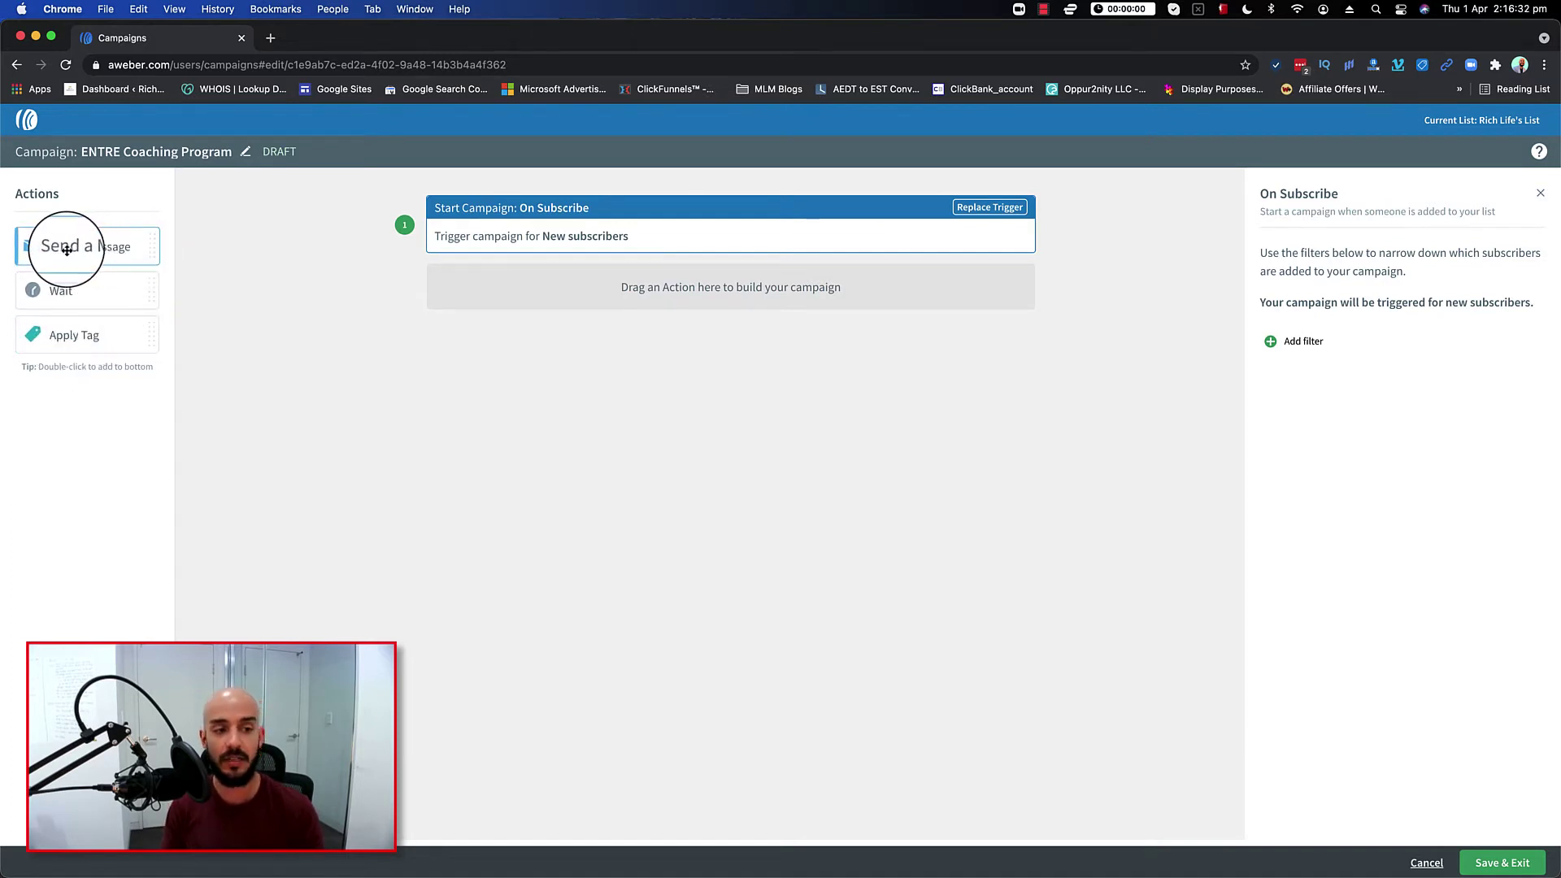
pyautogui.moveTo(63, 244); pyautogui.dragTo(650, 282)
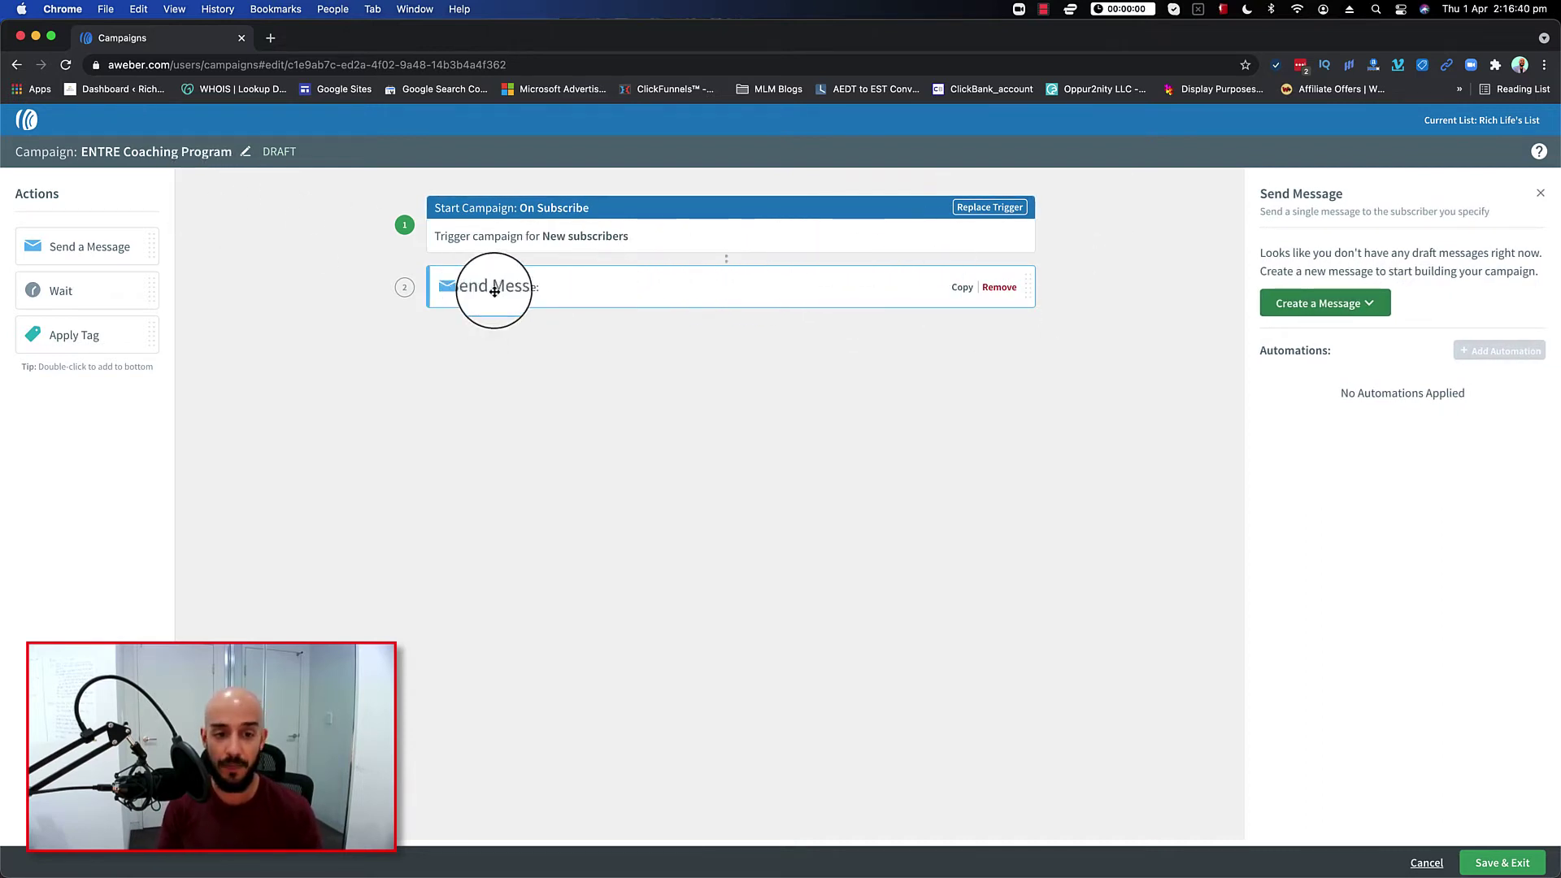
pyautogui.click(1343, 314)
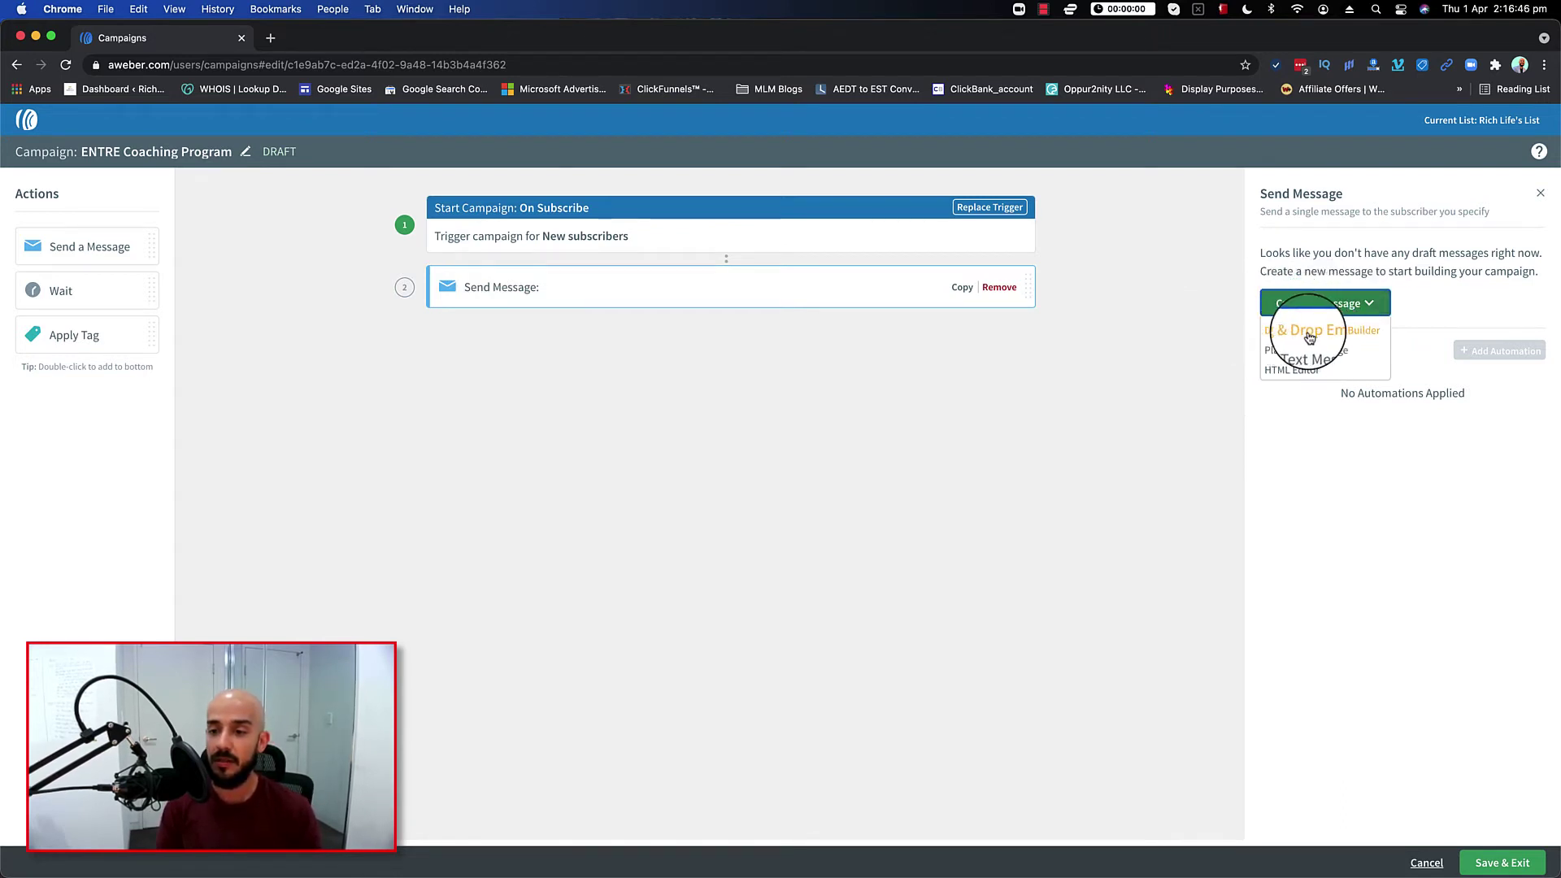
# - Compose the message with the Drag & Drop Email Builder
pyautogui.click(1330, 338)
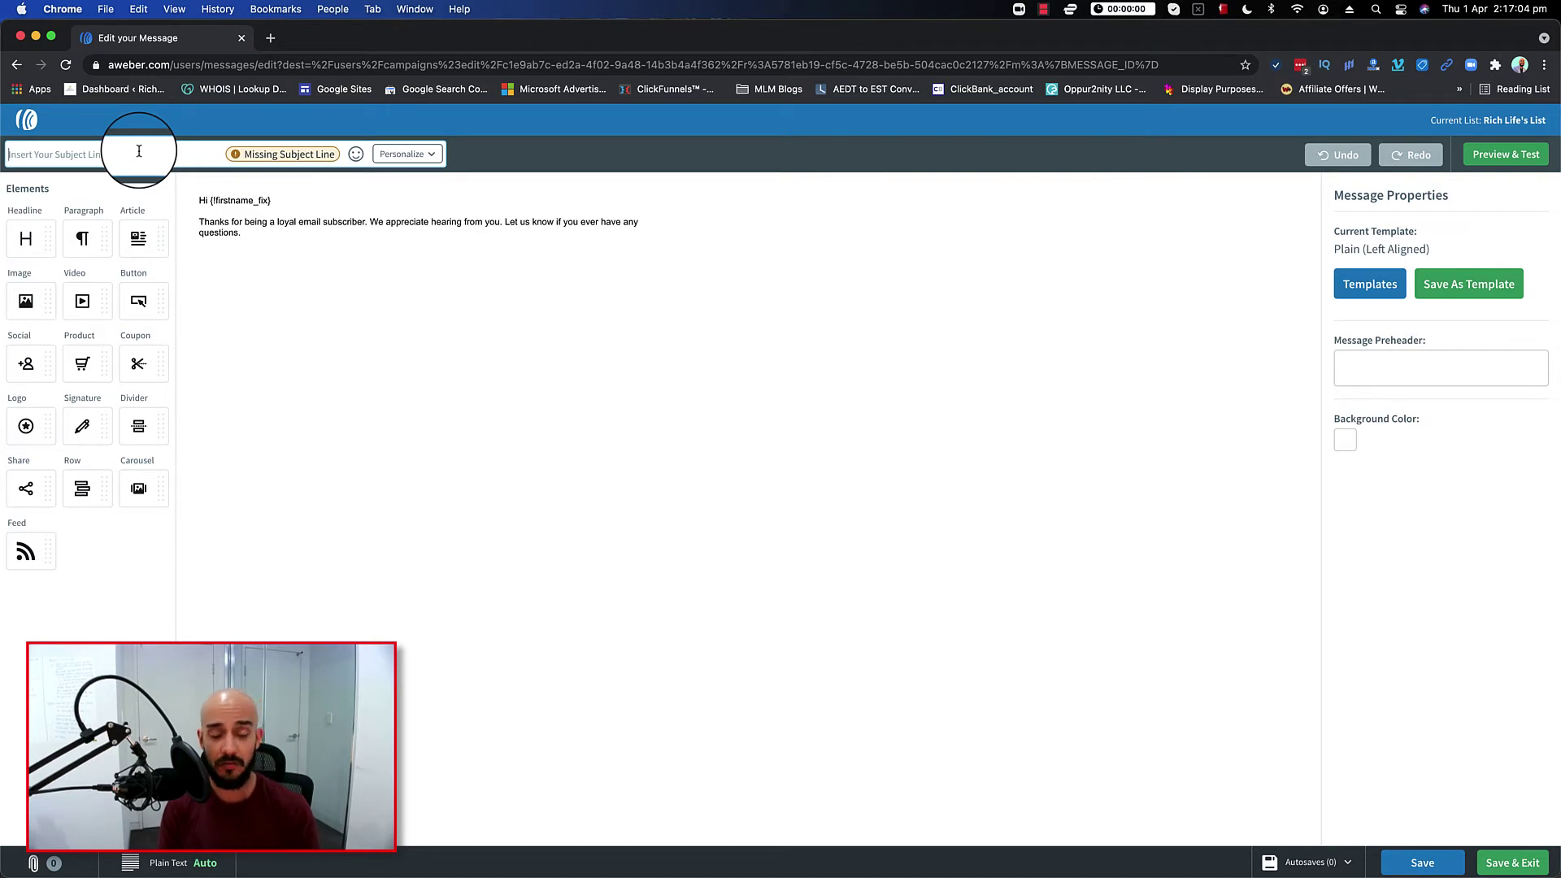
# - Give the email the subject 'Hey thank you for showing interest' and add a 'See You Inside' line
pyautogui.click(139, 152)
pyautogui.write('Hey thank you for showing interest')
pyautogui.click(283, 231)
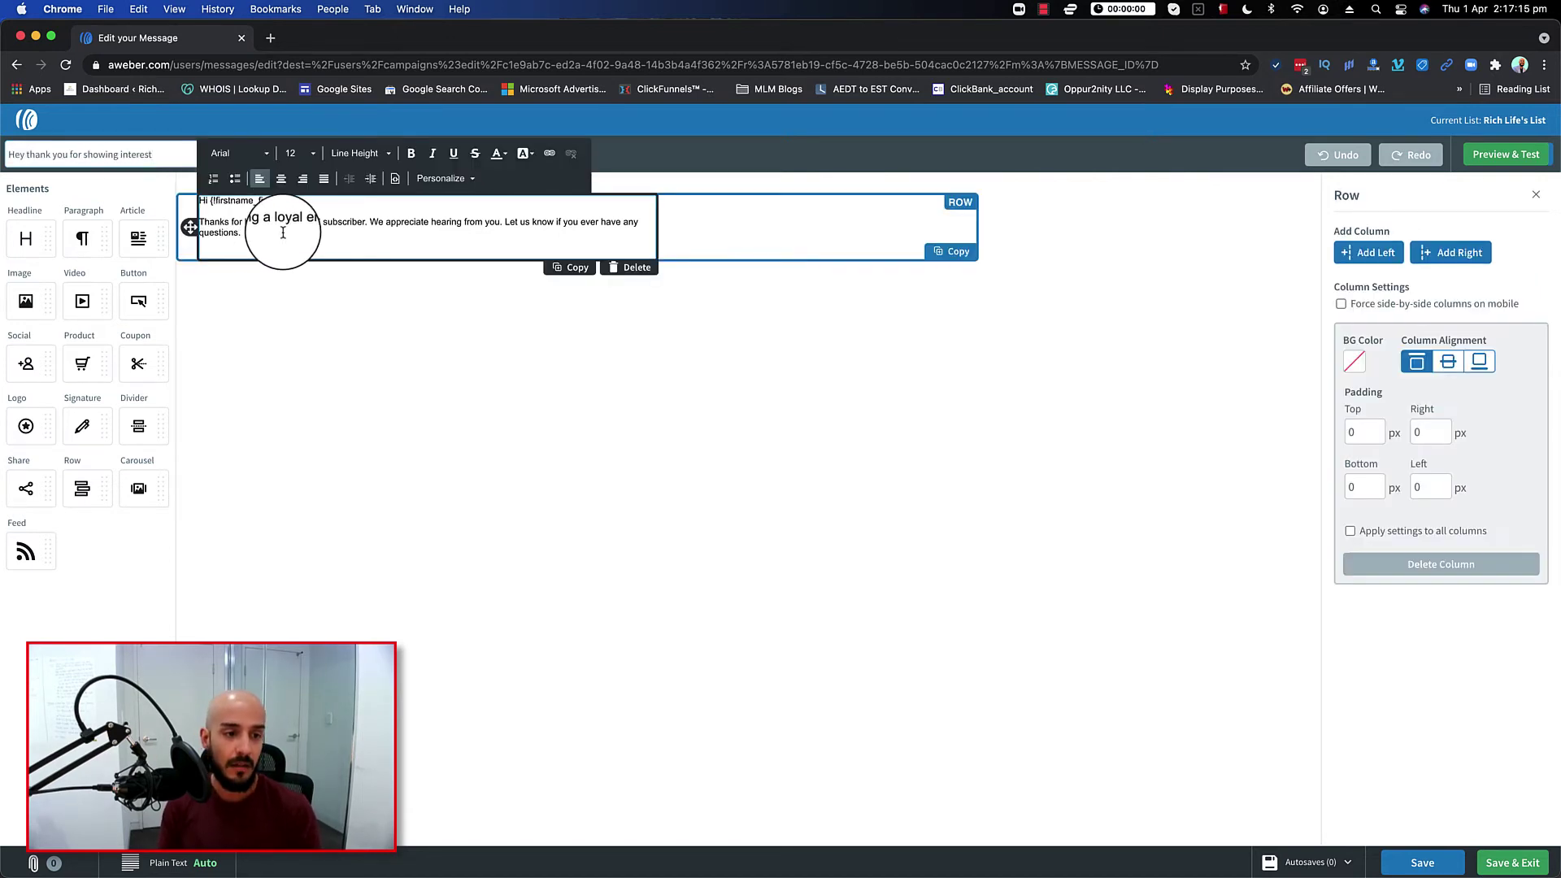
pyautogui.press('Return')
pyautogui.write('Thanks,')
pyautogui.press('BackSpace')
pyautogui.press('BackSpace')
pyautogui.press('BackSpace')
pyautogui.press('BackSpace')
pyautogui.press('BackSpace')
pyautogui.press('BackSpace')
pyautogui.press('BackSpace')
pyautogui.write('See You Inside')
# - Add the sender's name and 'Personal Coach' title, then save the email to the campaign
pyautogui.press('Return')
pyautogui.write('- Siavash A.')
pyautogui.press('Return')
pyautogui.write('Personal Coach')
pyautogui.click(334, 350)
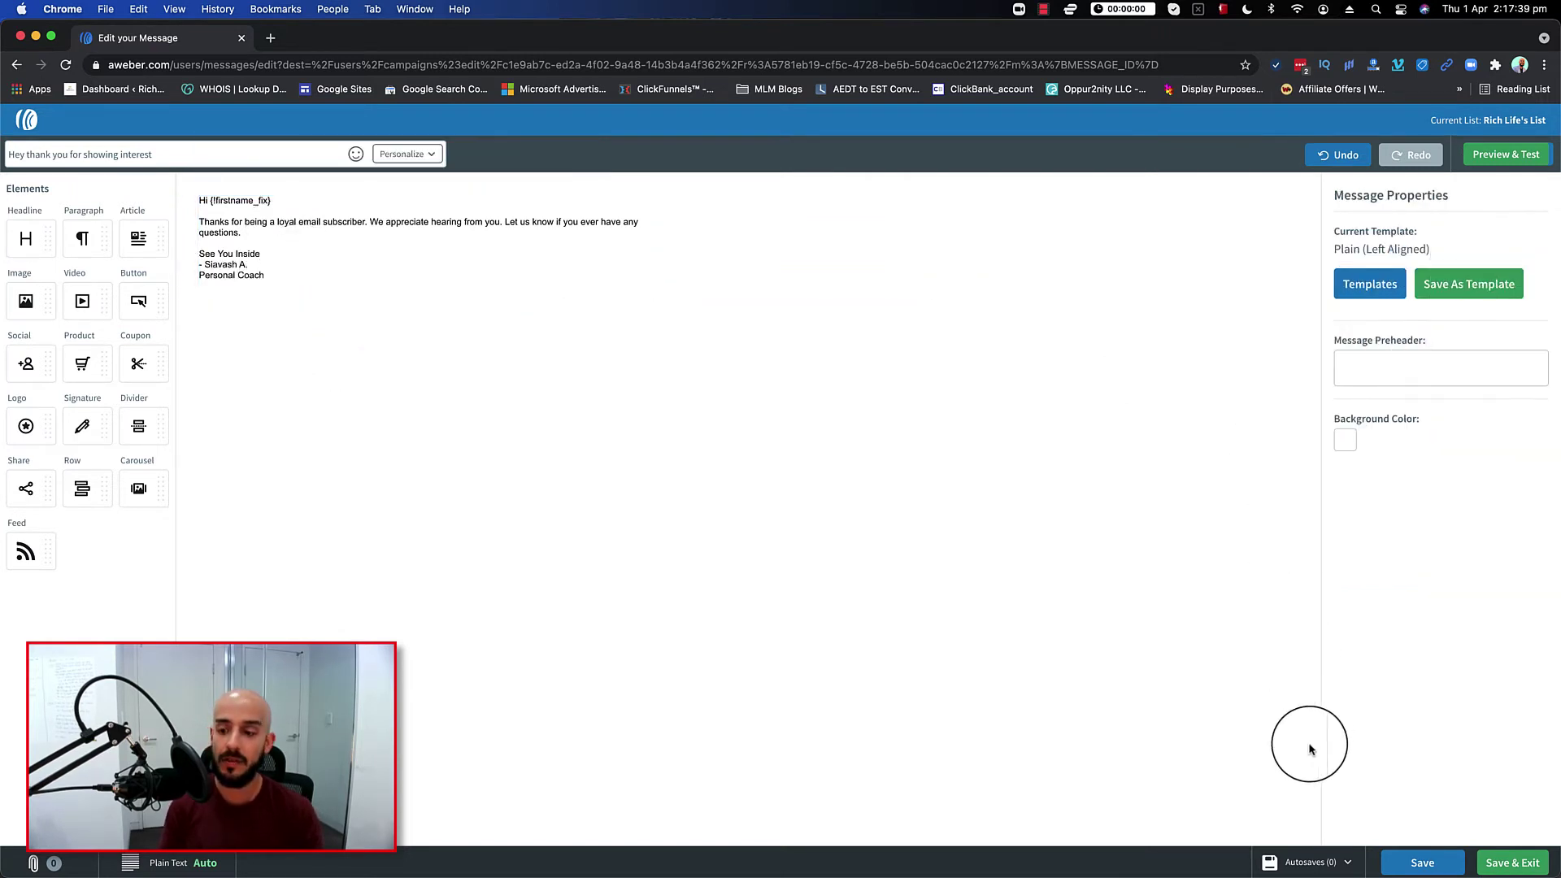
pyautogui.click(1518, 869)
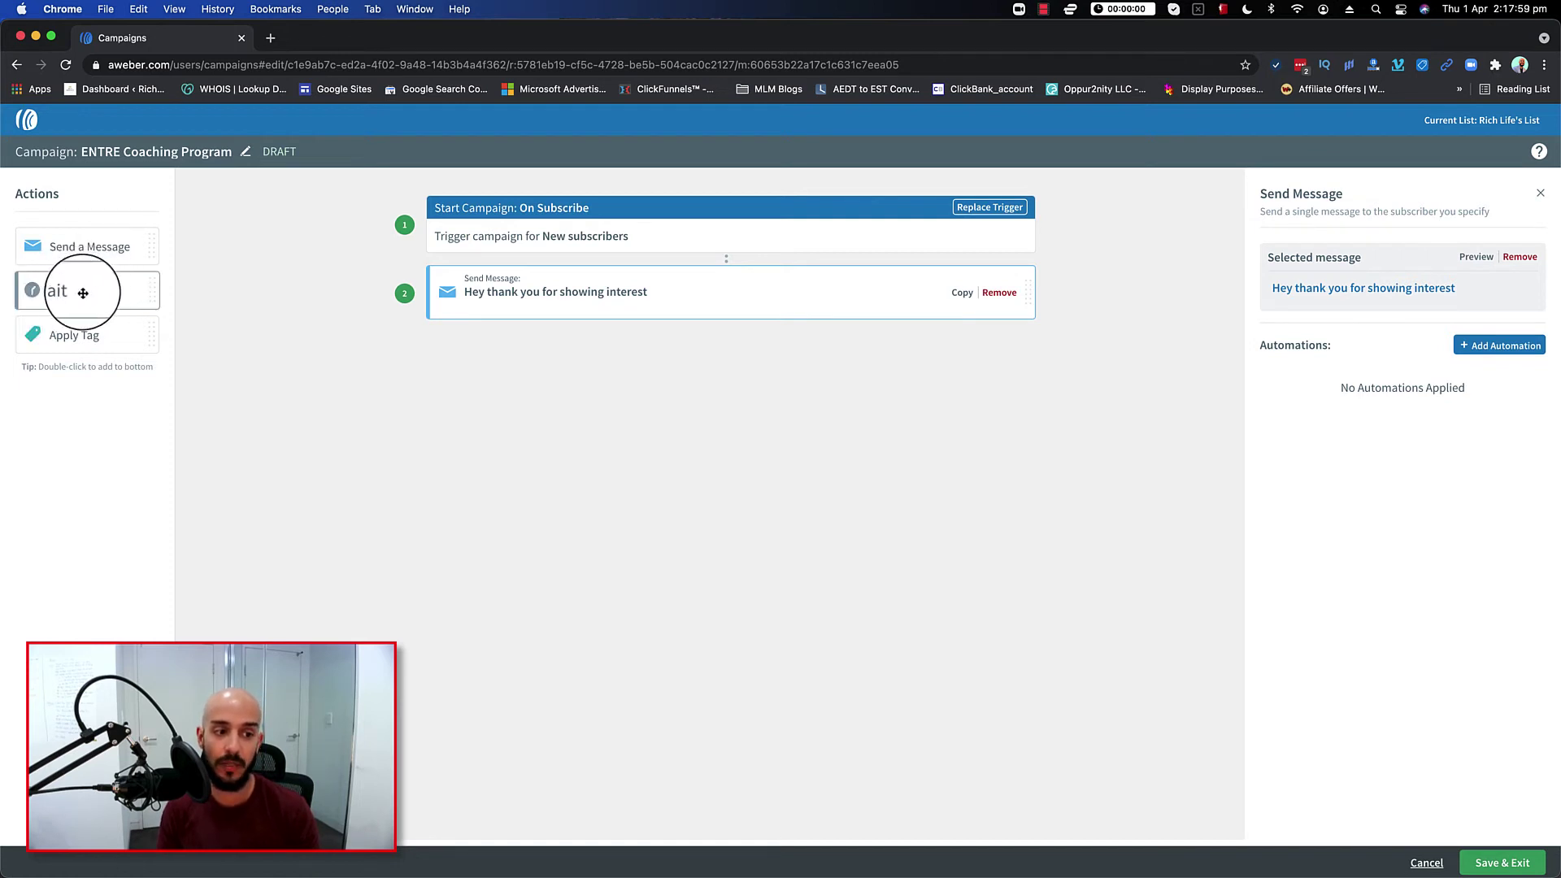
# - Add a Wait step after the first email, set to 1 day
pyautogui.moveTo(73, 294); pyautogui.dragTo(626, 345)
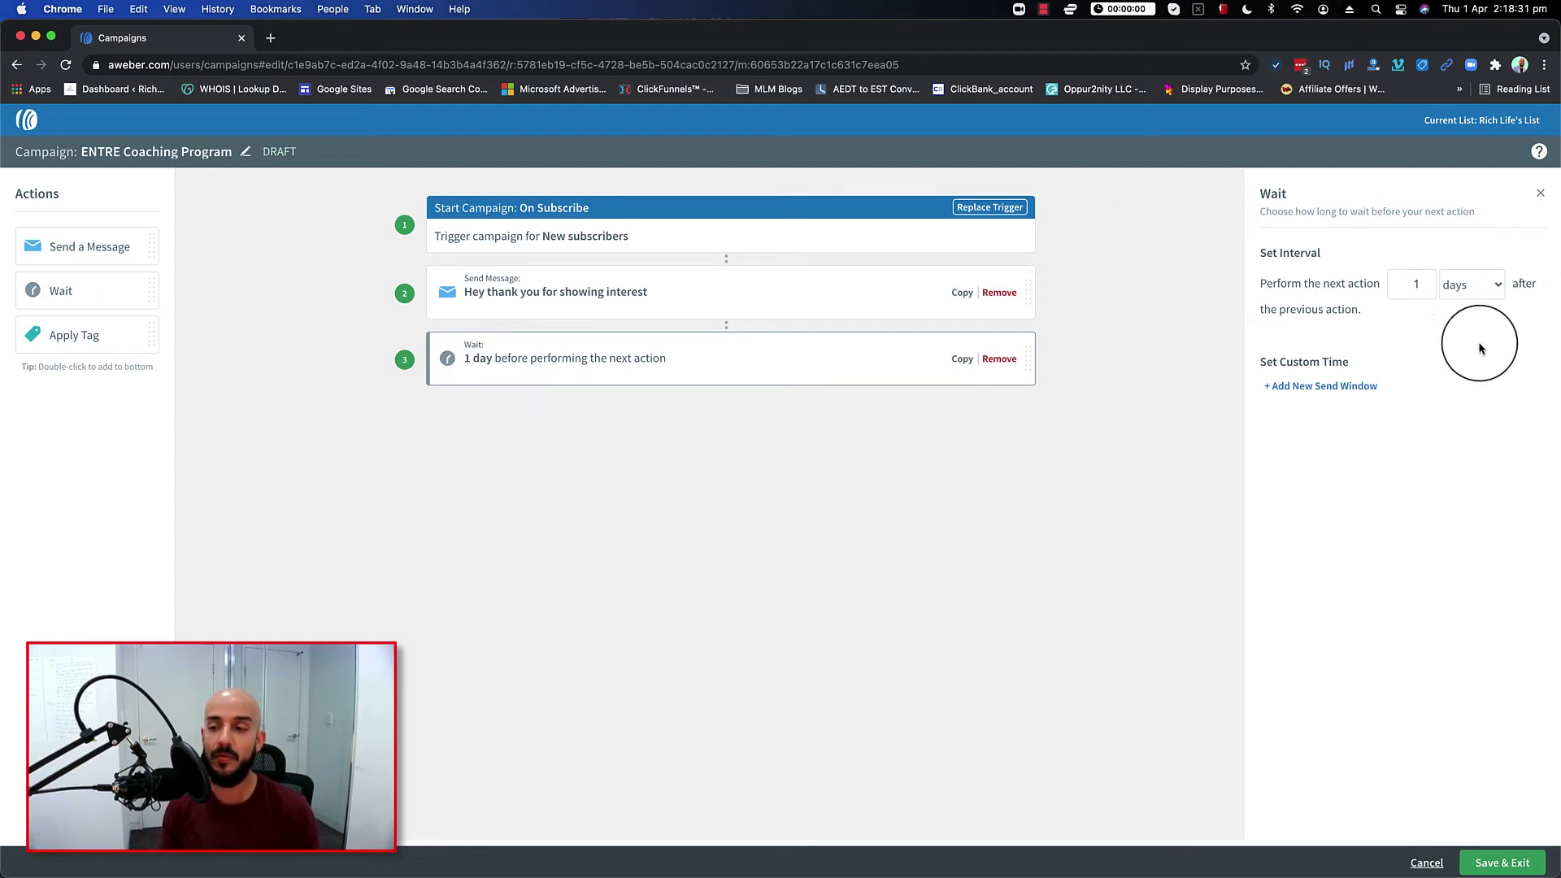
pyautogui.click(1484, 286)
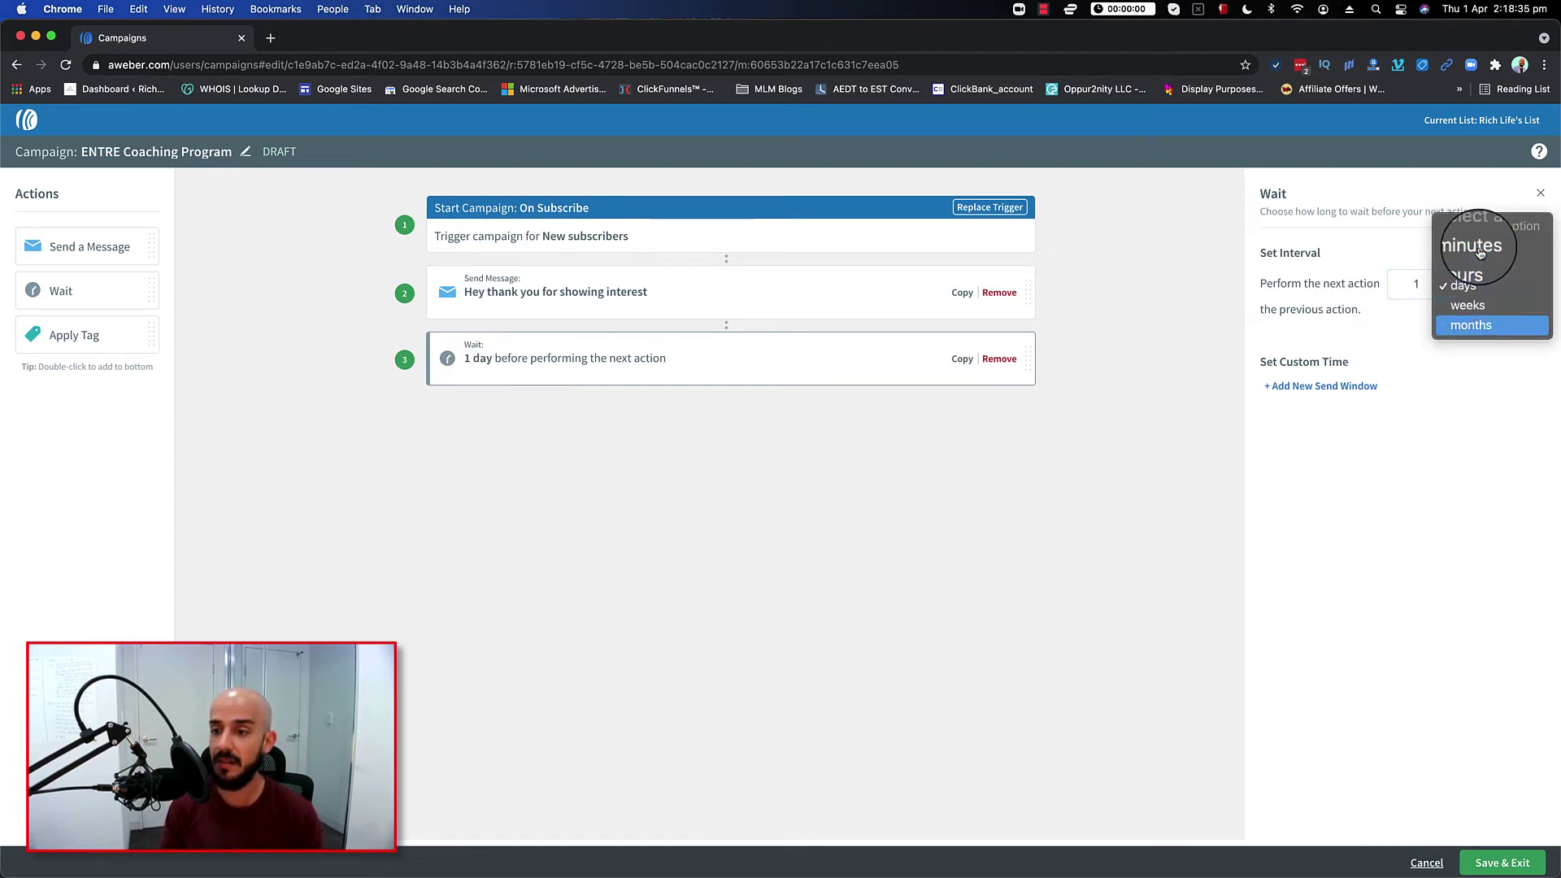
pyautogui.click(1423, 395)
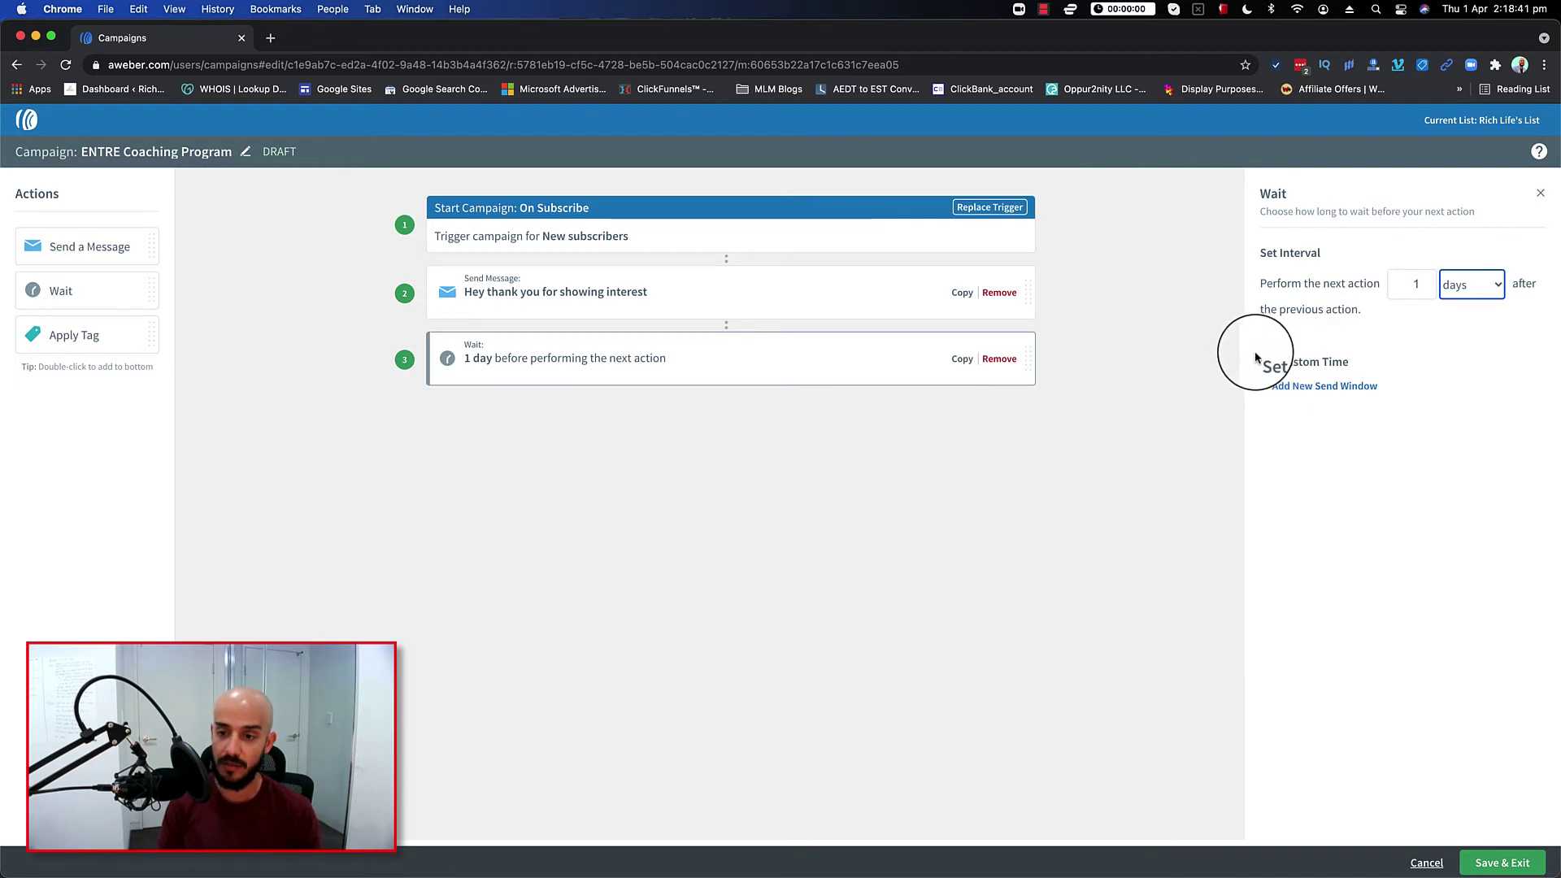
pyautogui.moveTo(1256, 358); pyautogui.dragTo(1257, 390)
pyautogui.click(1257, 402)
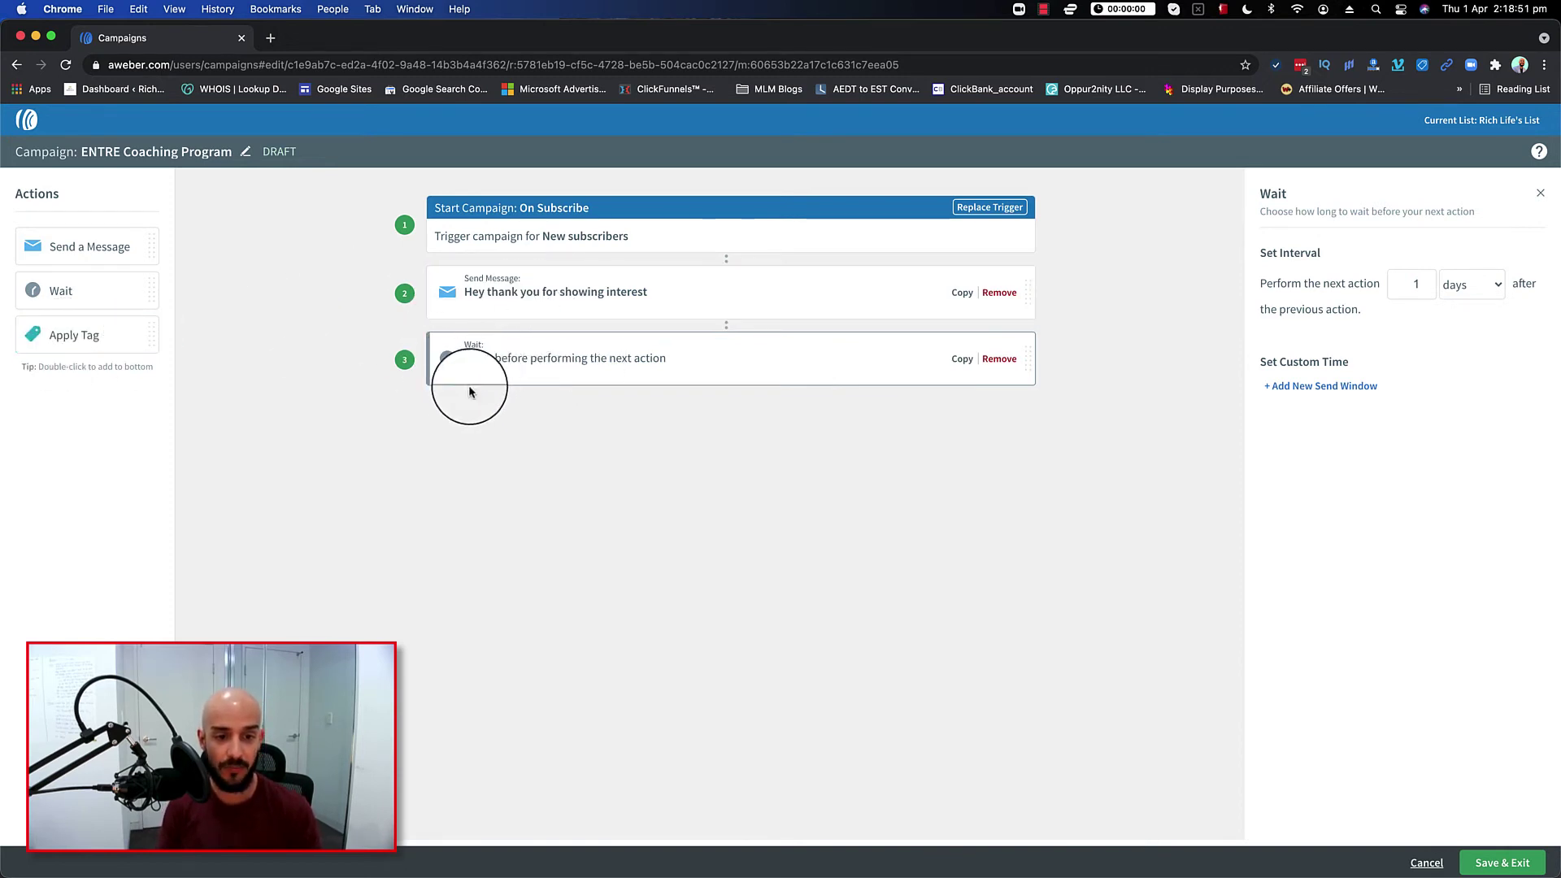
# - Add a message step after the 1-day wait and write its body, linking 'Youtube video' to youtube.com
pyautogui.moveTo(70, 247); pyautogui.dragTo(694, 429)
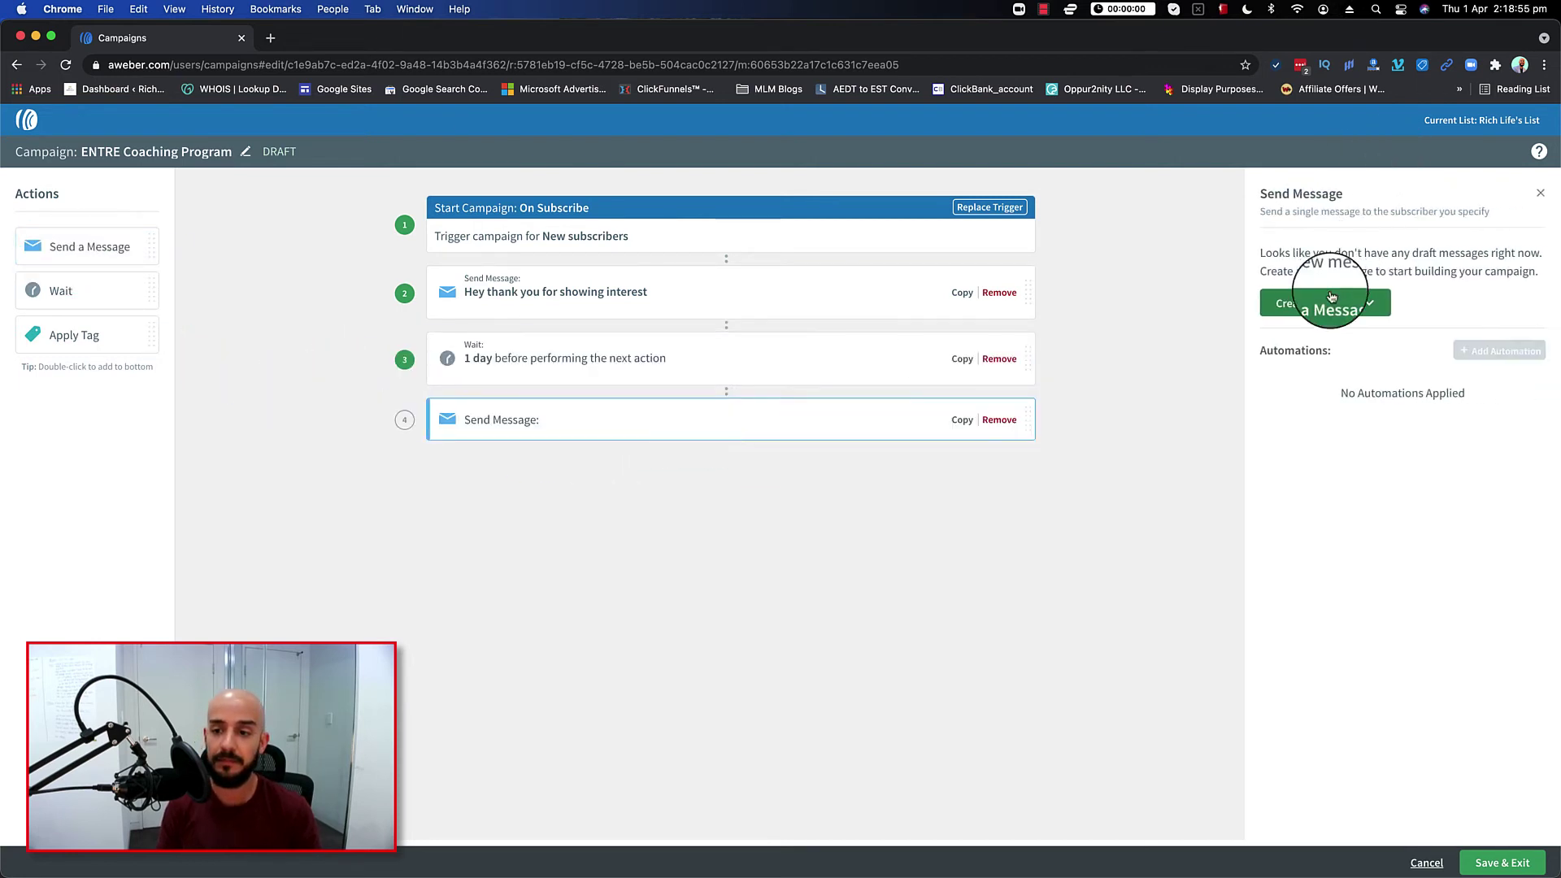
pyautogui.click(1321, 303)
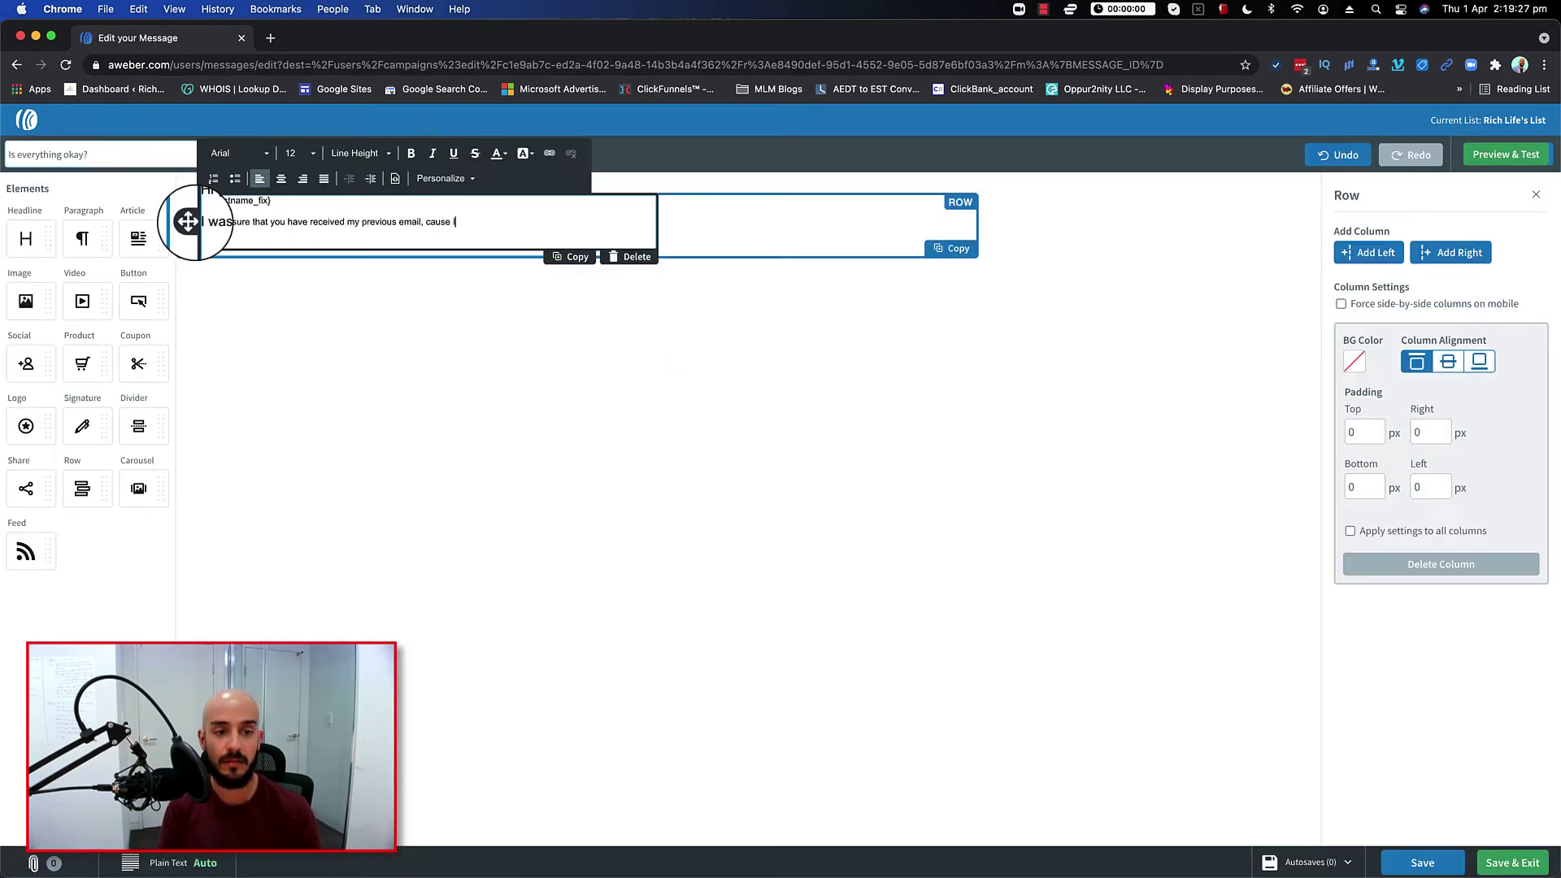
pyautogui.write('k in and if you watch my Youtube video')
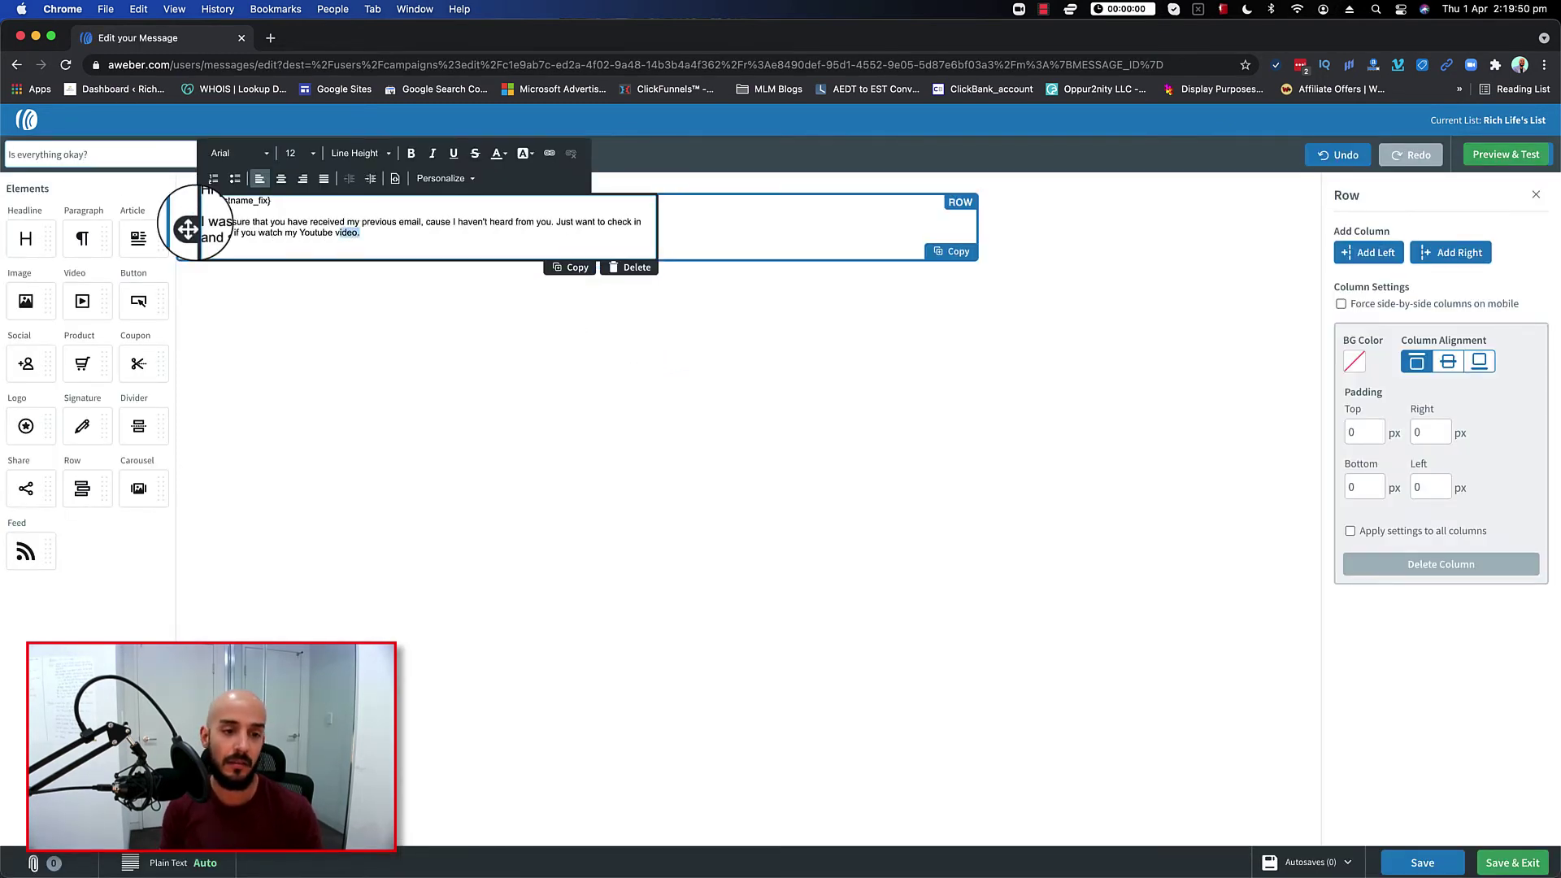
pyautogui.click(550, 153)
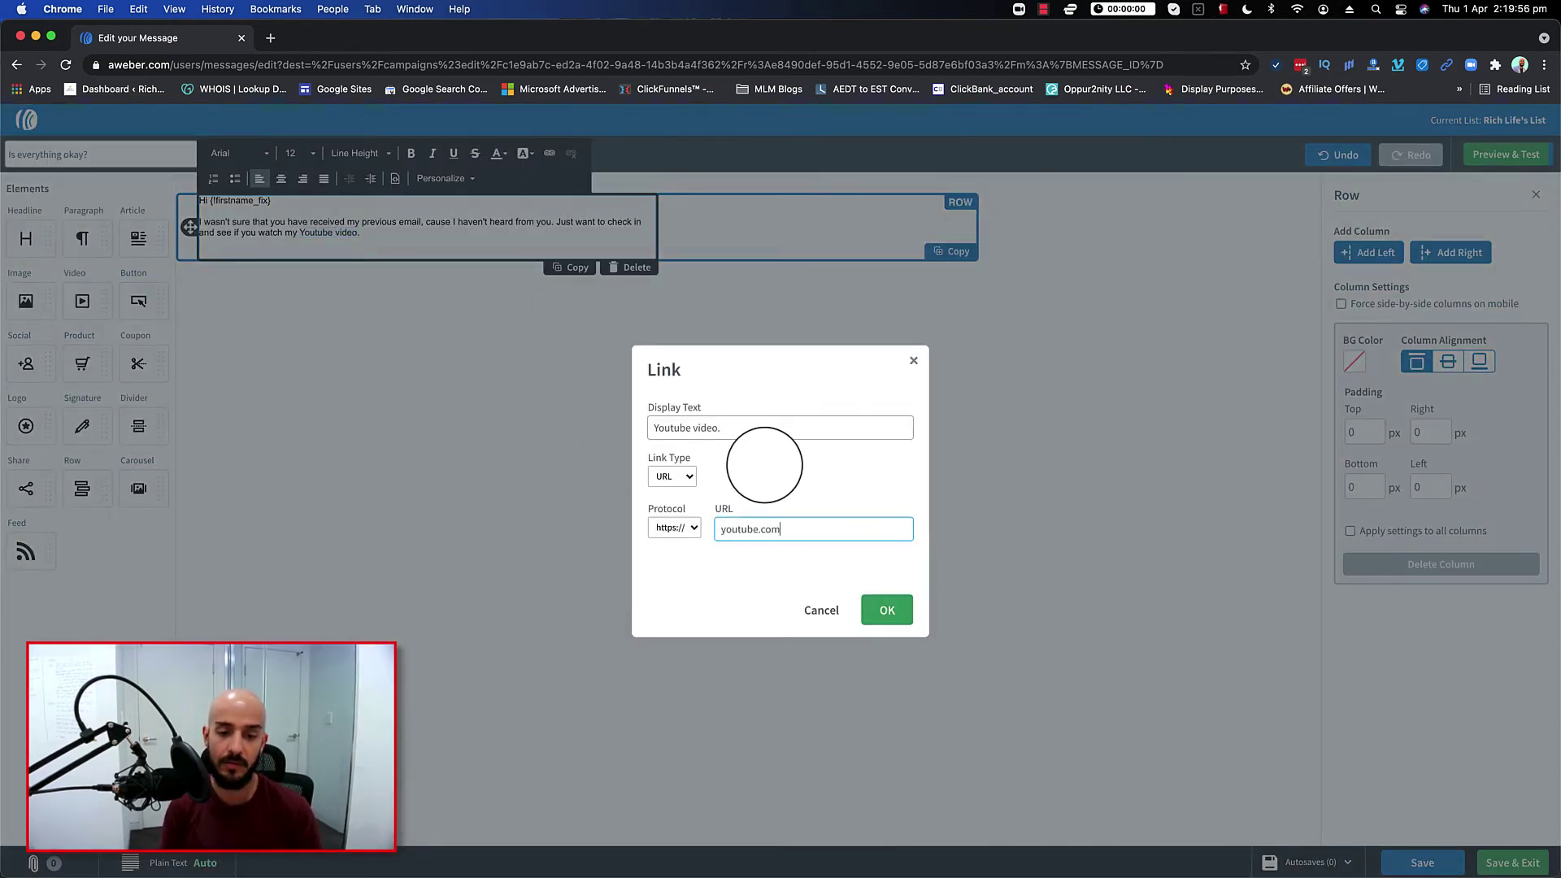
pyautogui.write('youtube.com')
pyautogui.click(890, 611)
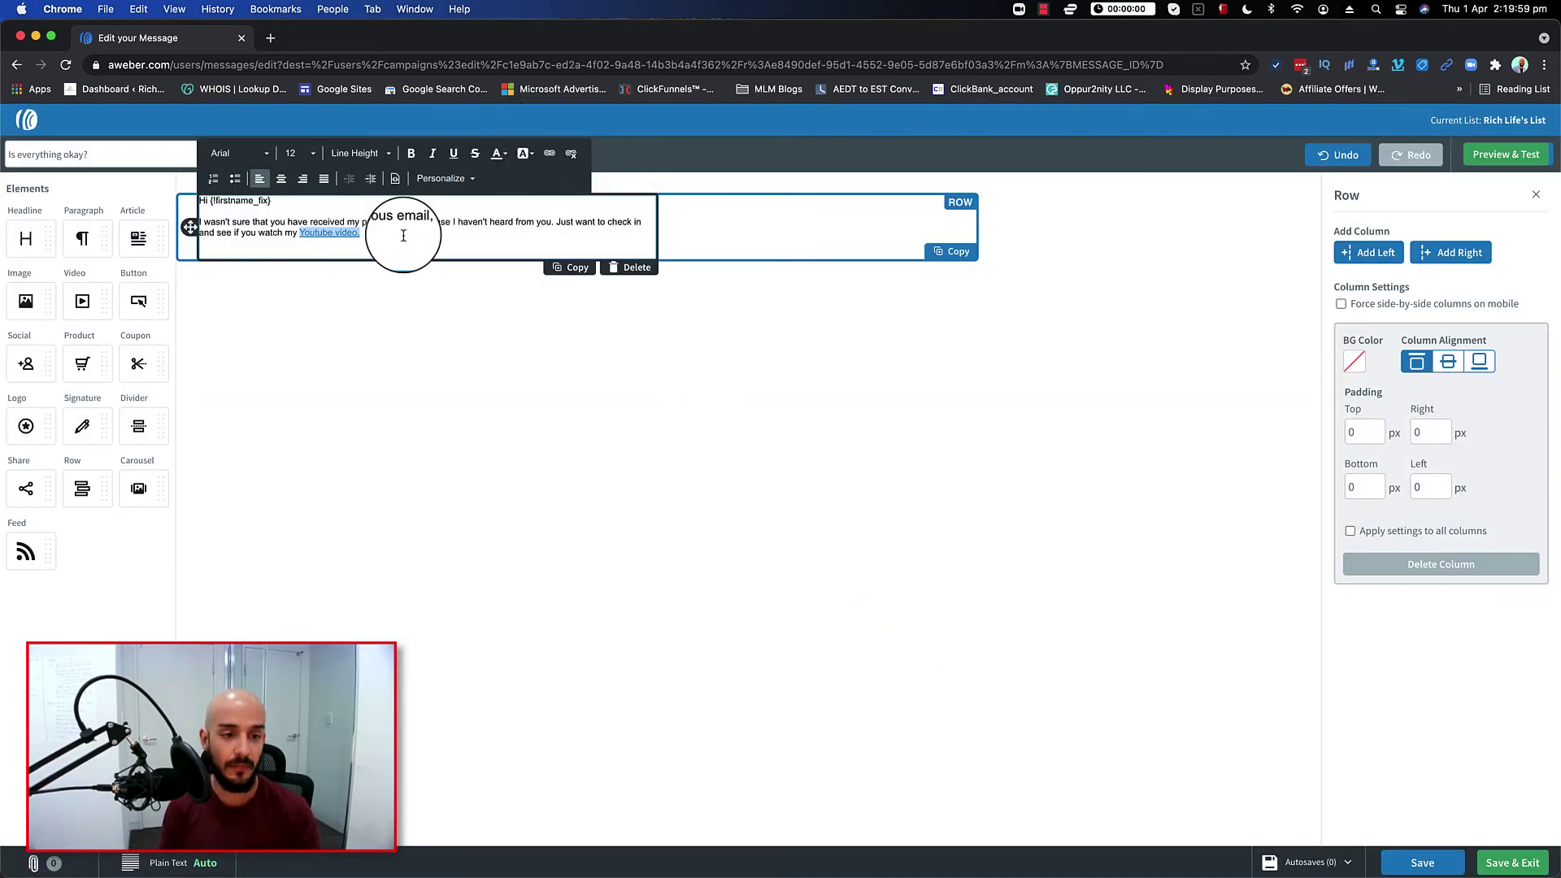
# - Sign off the email with 'Thanks,' and the sender's name, then save it into the campaign
pyautogui.click(404, 236)
pyautogui.press('Return')
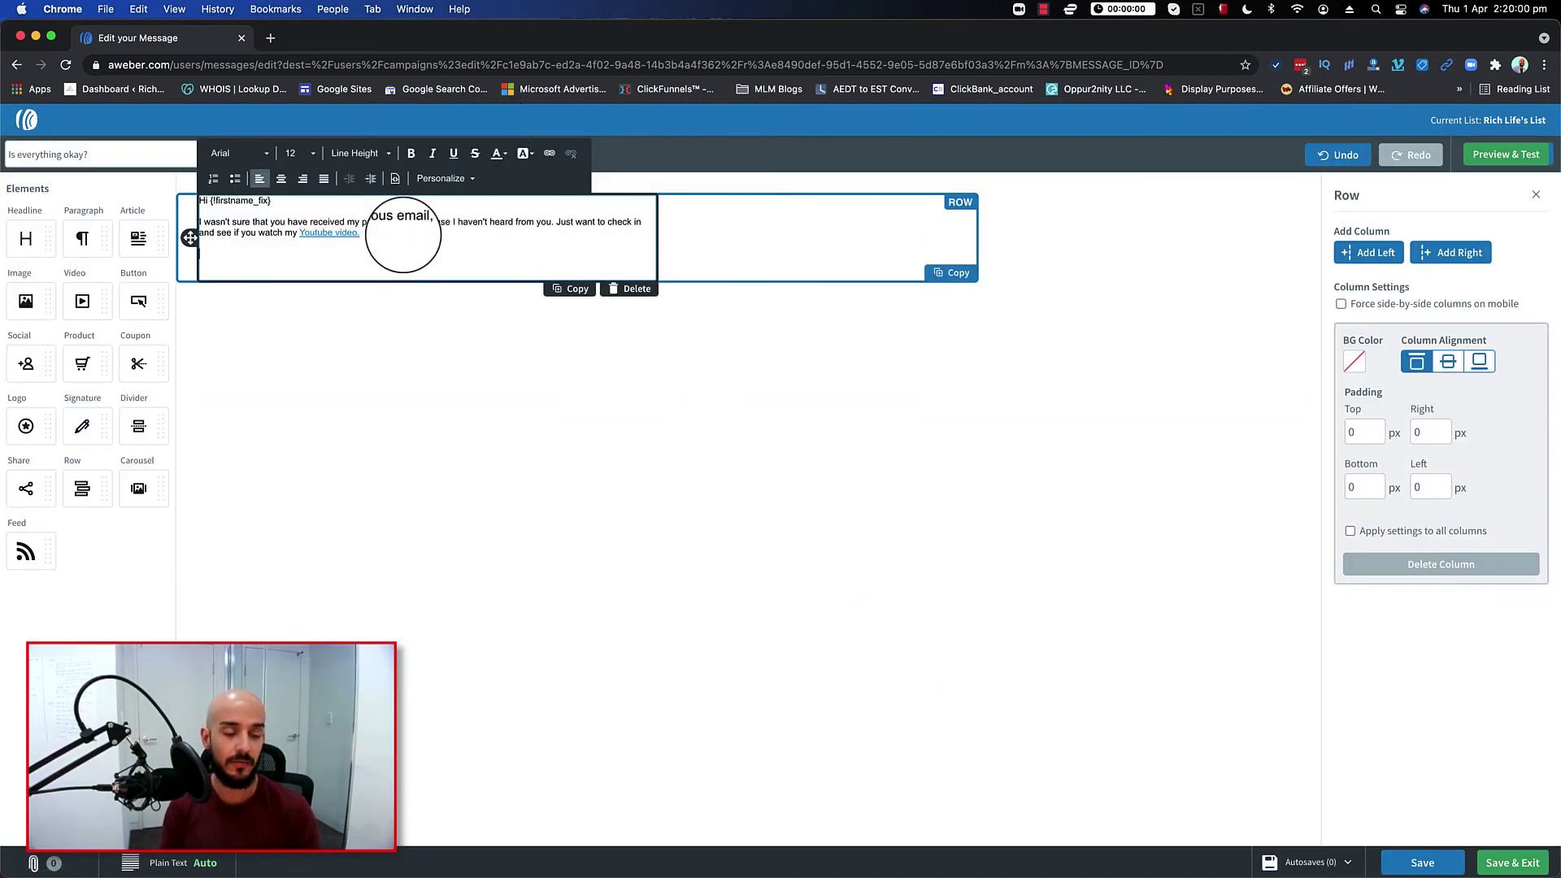
pyautogui.write('Thanks,')
pyautogui.press('Return')
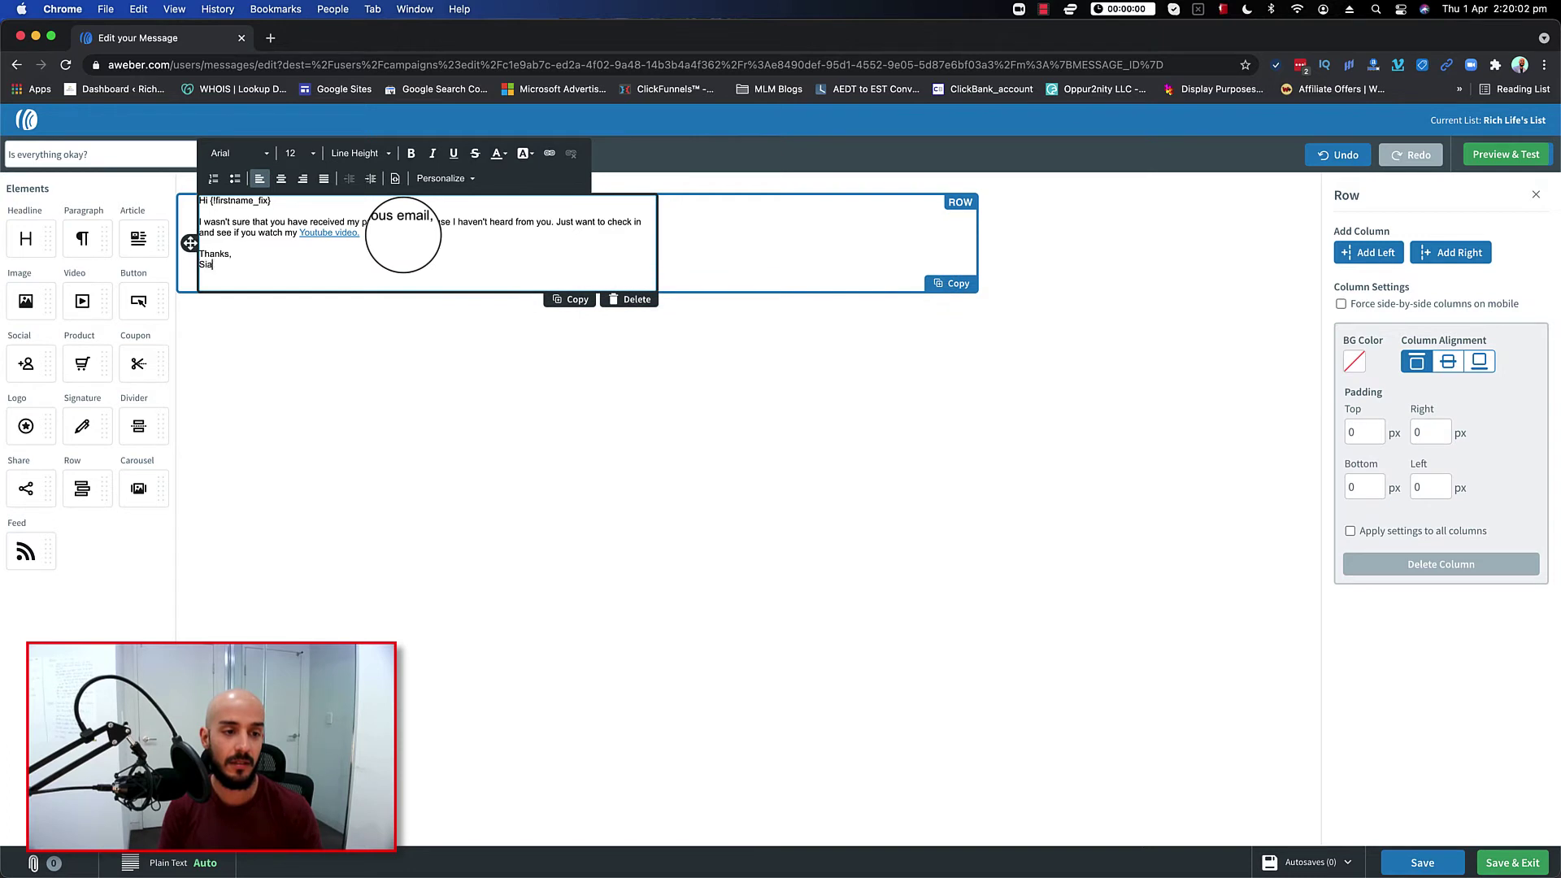
pyautogui.write('Siavash A')
pyautogui.press('Return')
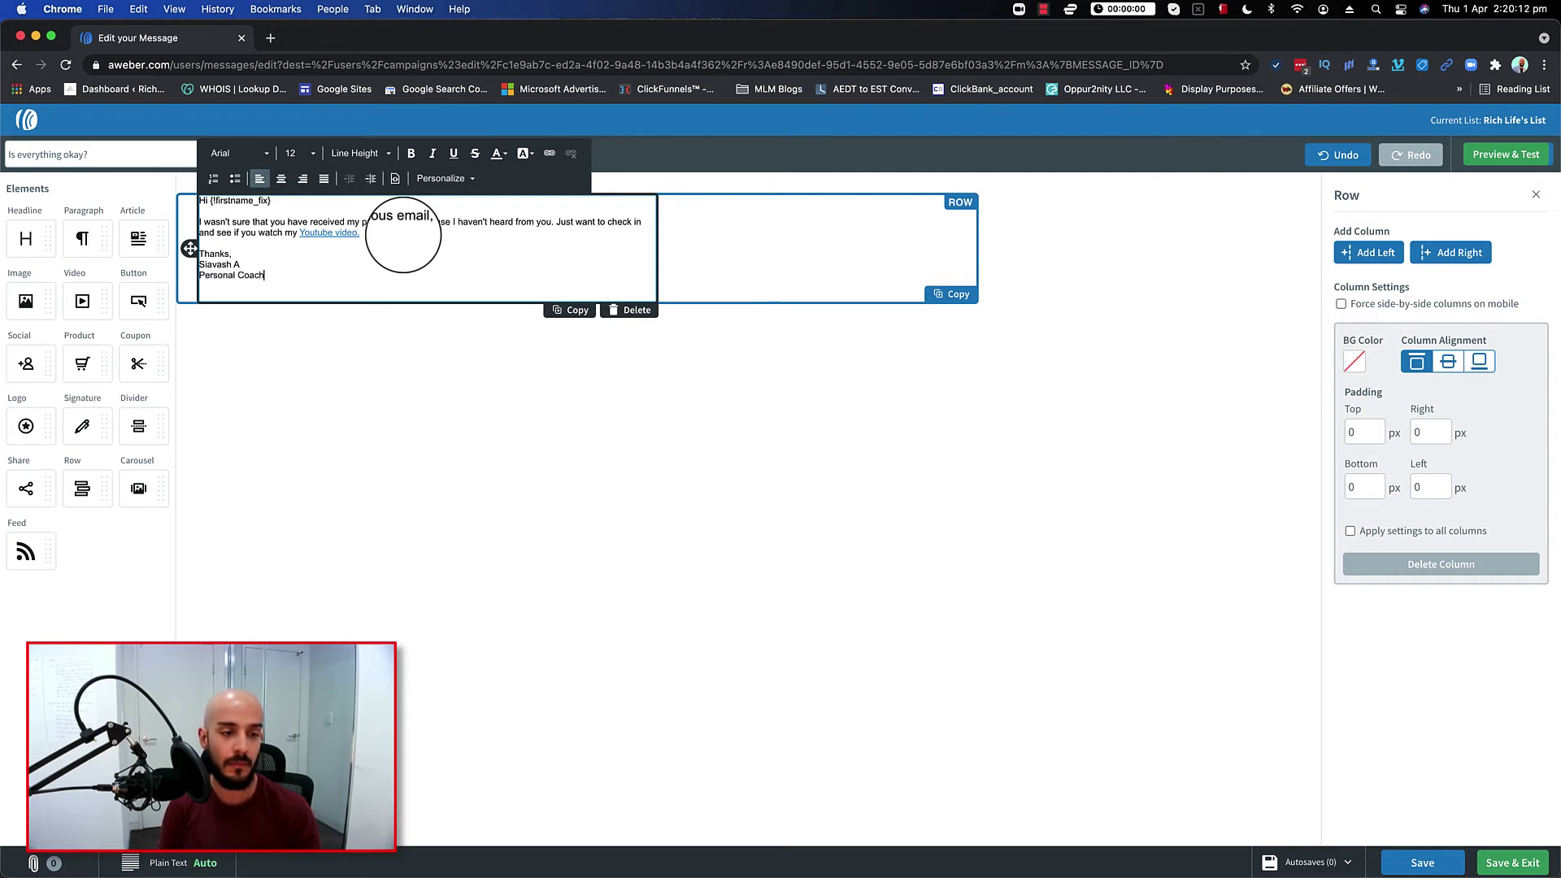
pyautogui.click(1504, 862)
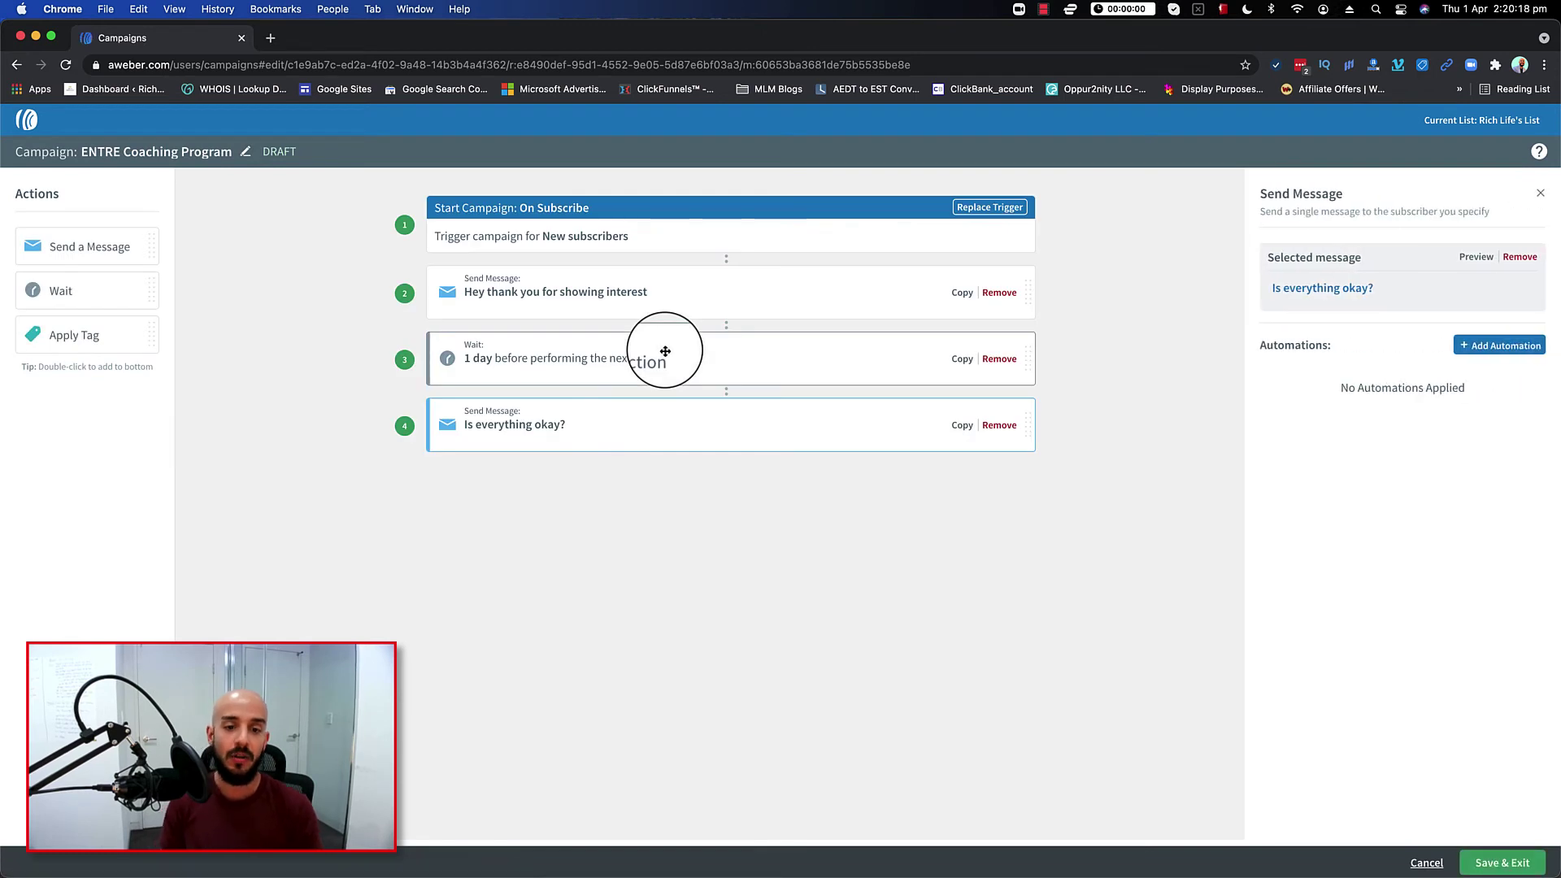
# - Append an Apply Tag step tagging subscribers 'welcomed' and 'ENTRE coaching', then save the campaign
pyautogui.moveTo(61, 335); pyautogui.dragTo(638, 485)
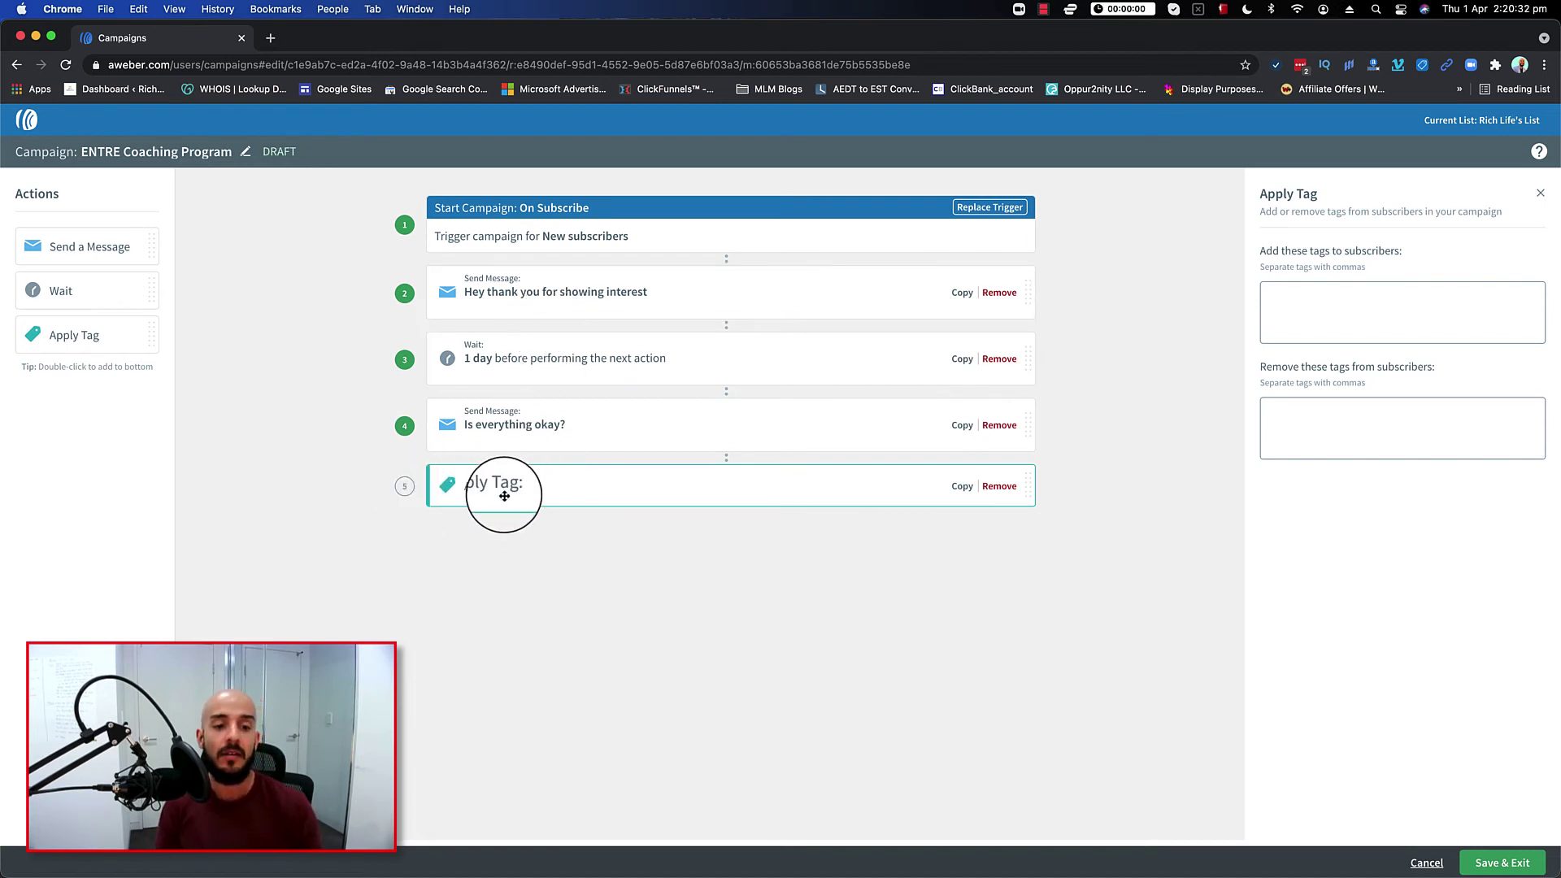
pyautogui.click(1282, 306)
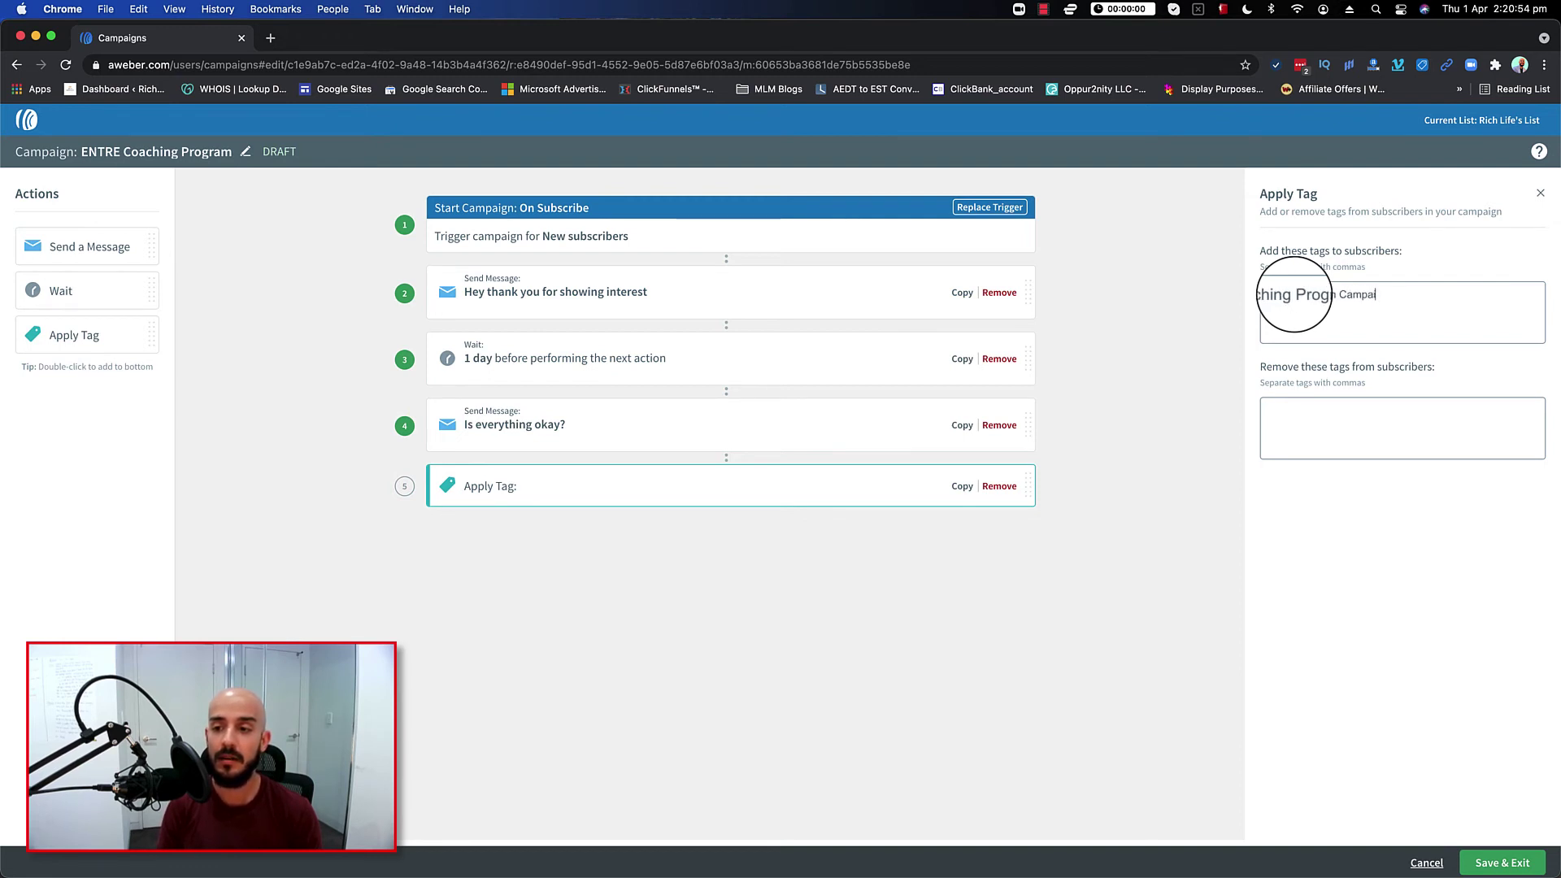
pyautogui.write('gn')
pyautogui.press('Return')
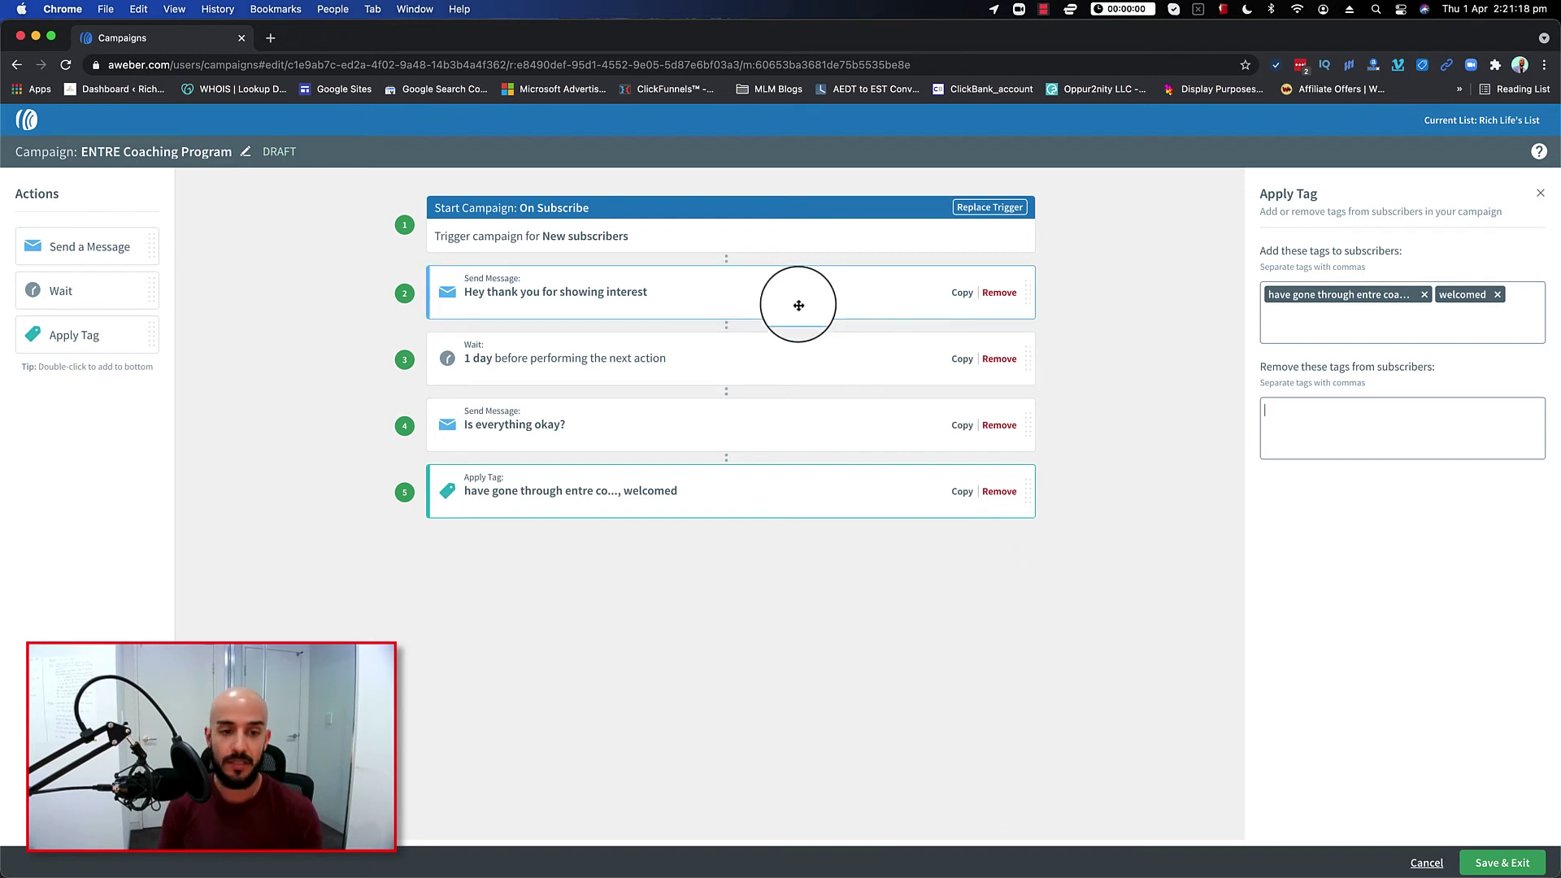
pyautogui.click(1511, 866)
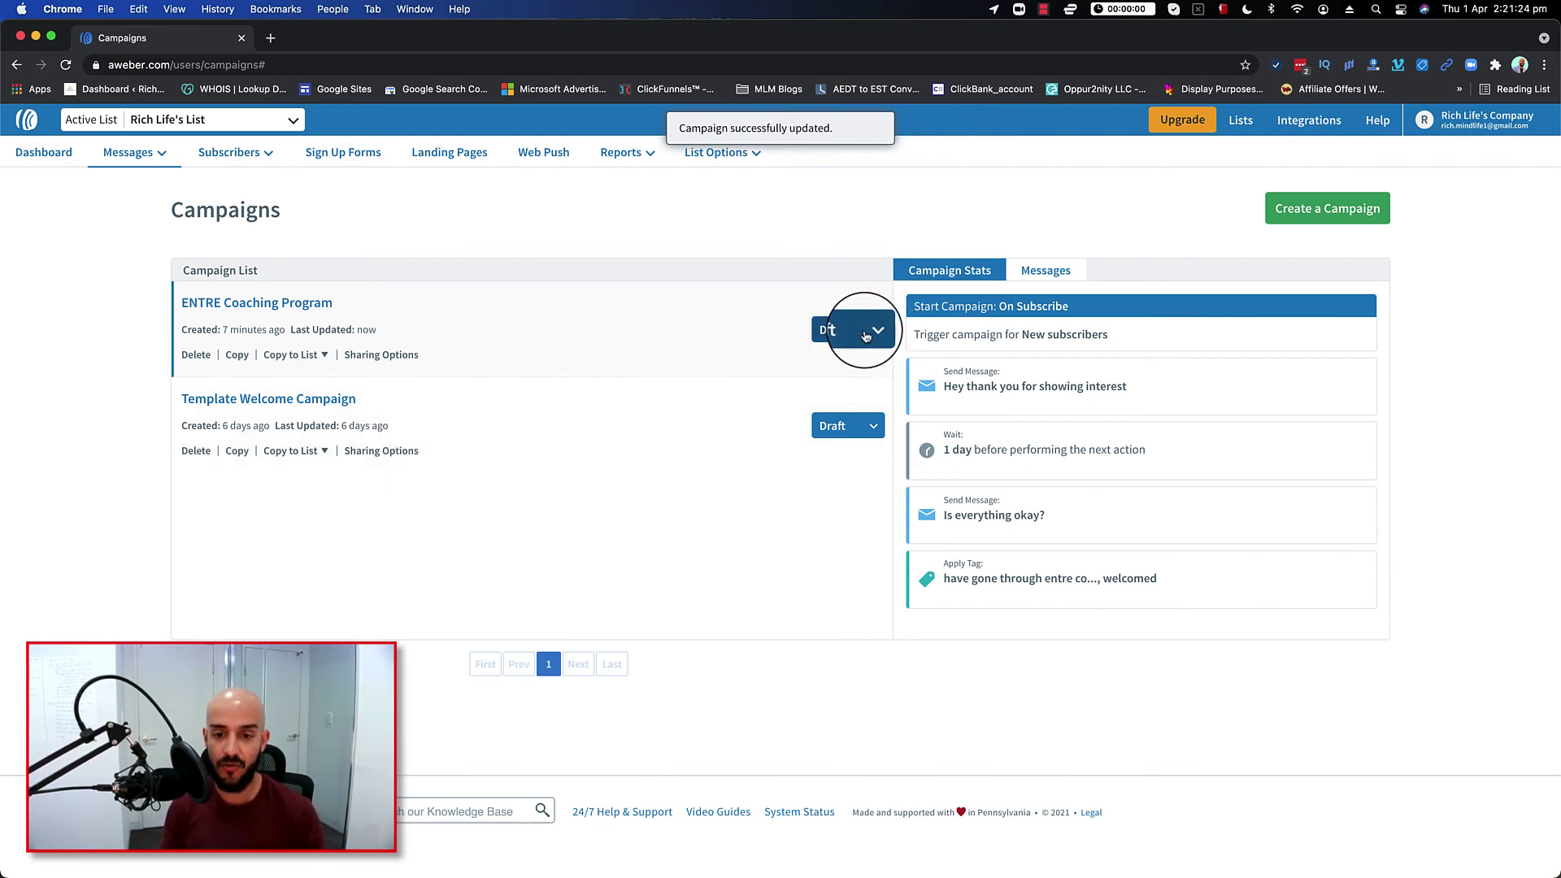
# - Switch the campaign from Draft to active, then open 'Hey thank you for showing interest' from Messages
pyautogui.click(867, 327)
pyautogui.click(800, 361)
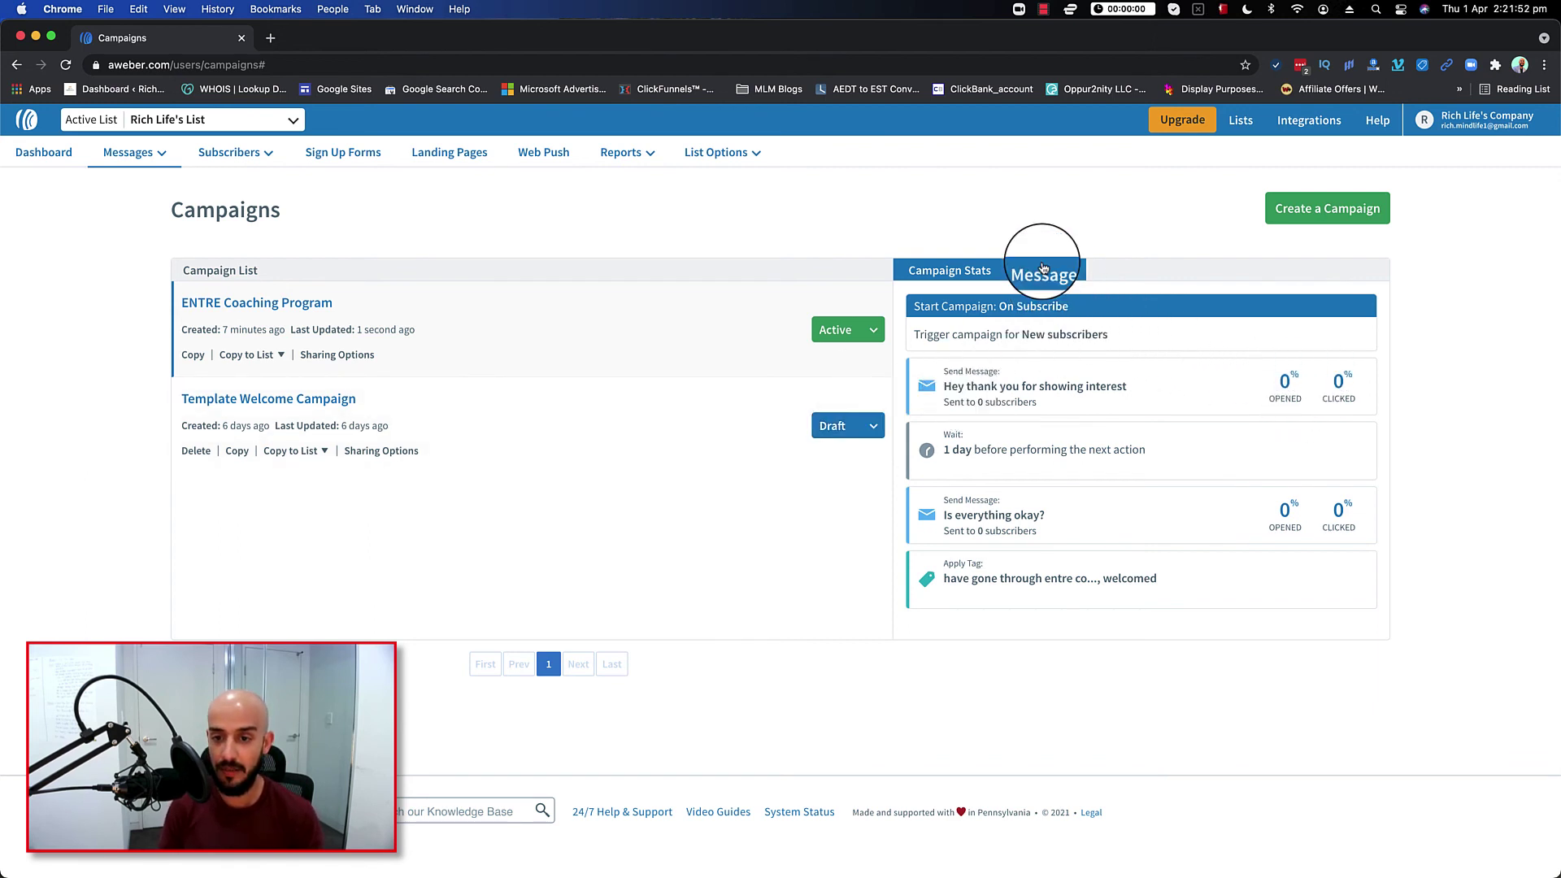
pyautogui.click(1045, 273)
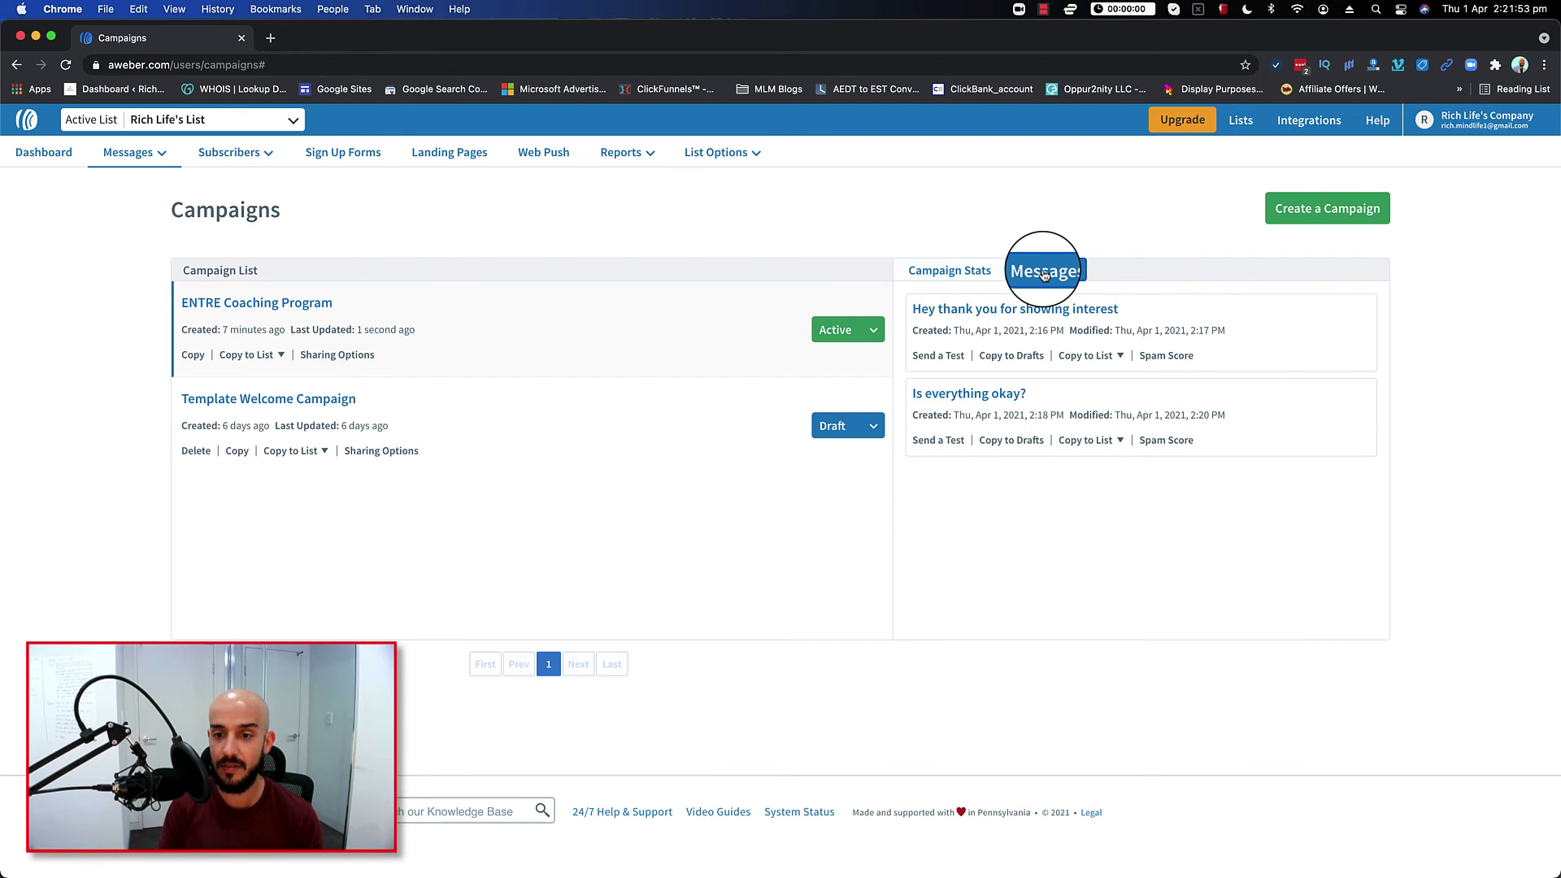
pyautogui.click(989, 316)
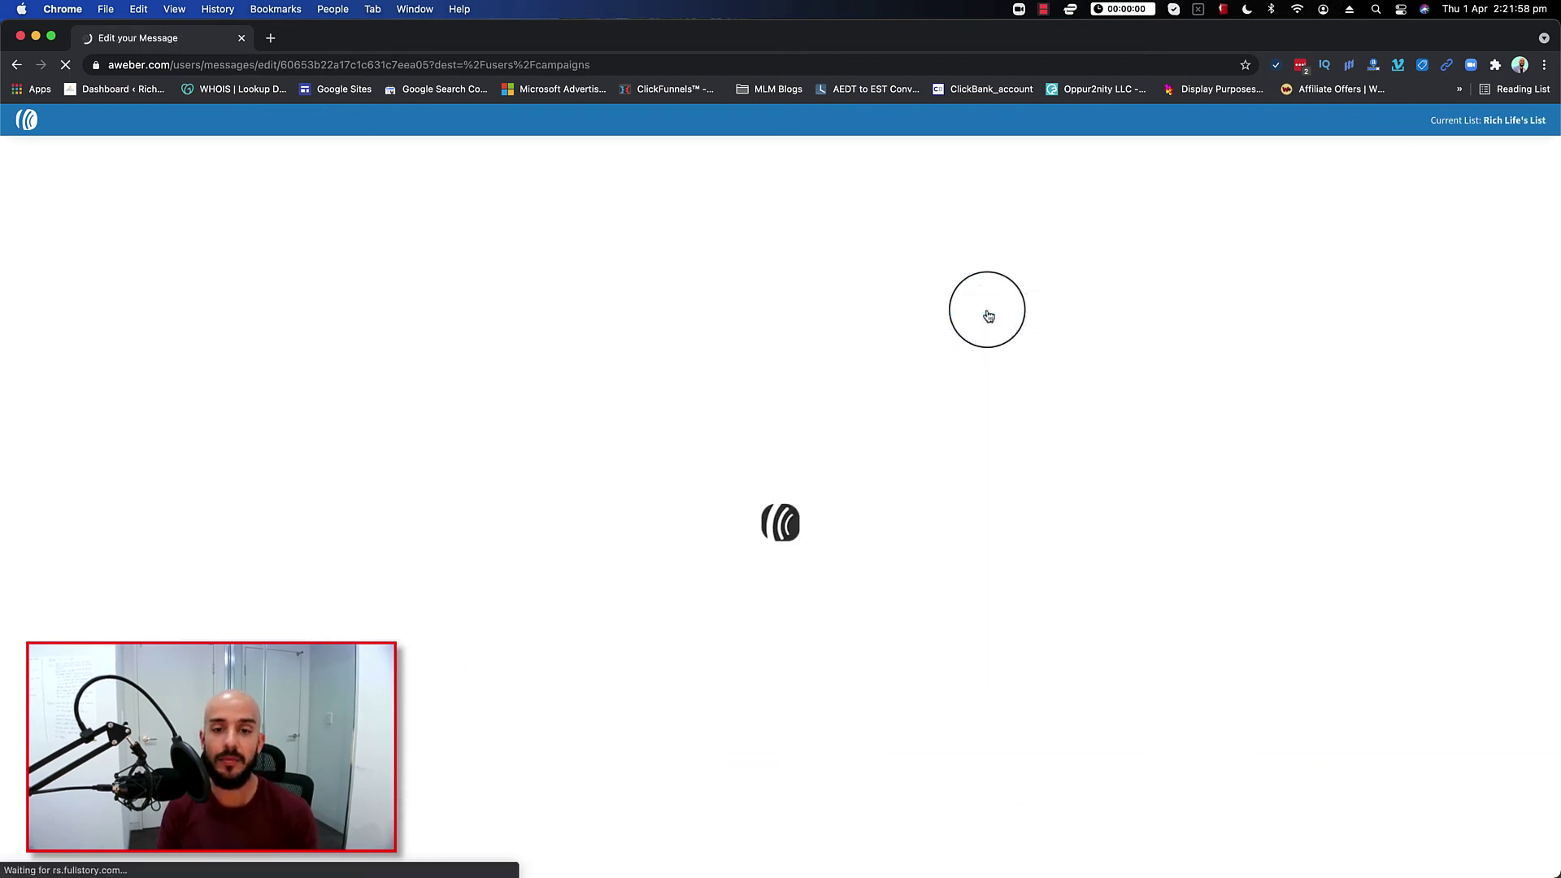